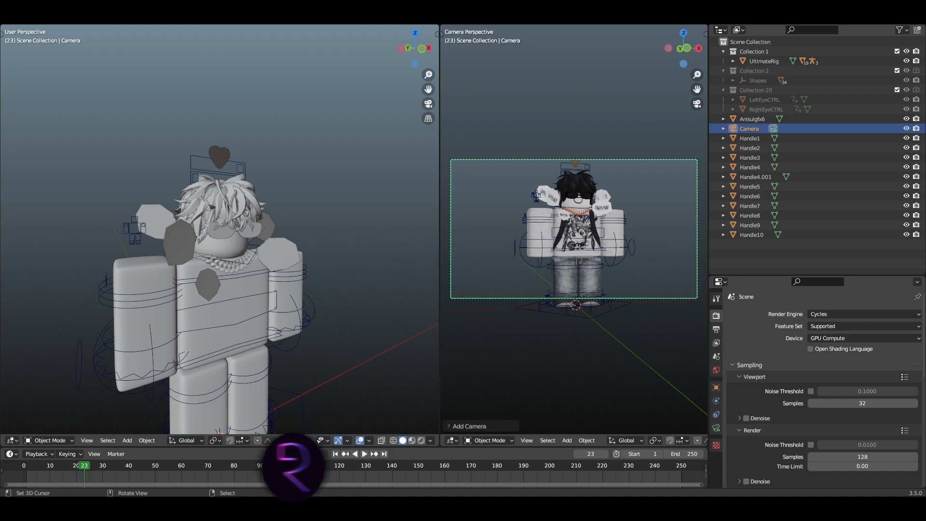
pyautogui.click(716, 370)
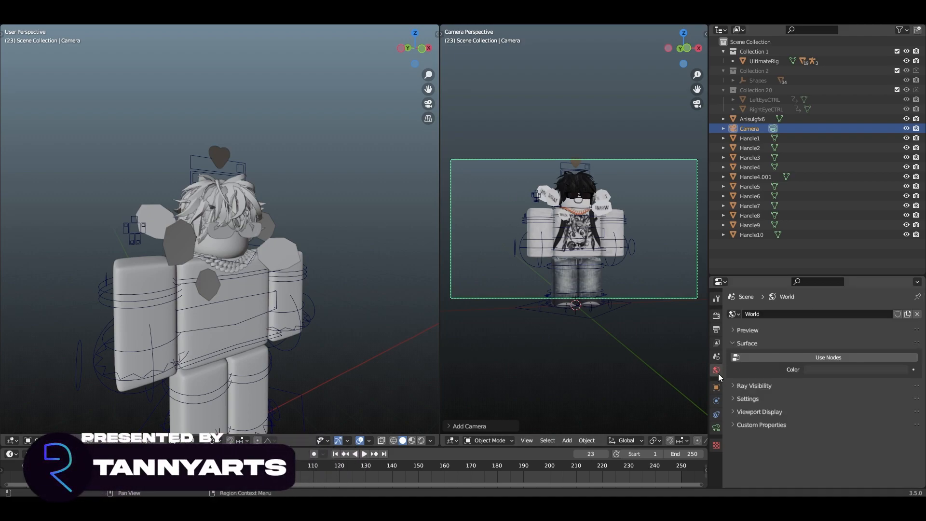
pyautogui.click(716, 316)
pyautogui.scroll(-10, 771, 372)
pyautogui.scroll(-3, 770, 368)
pyautogui.scroll(15, 856, 324)
# Preview the character through the camera with rendered shading and return the camera view to solid shading
pyautogui.press('z')
pyautogui.click(572, 261)
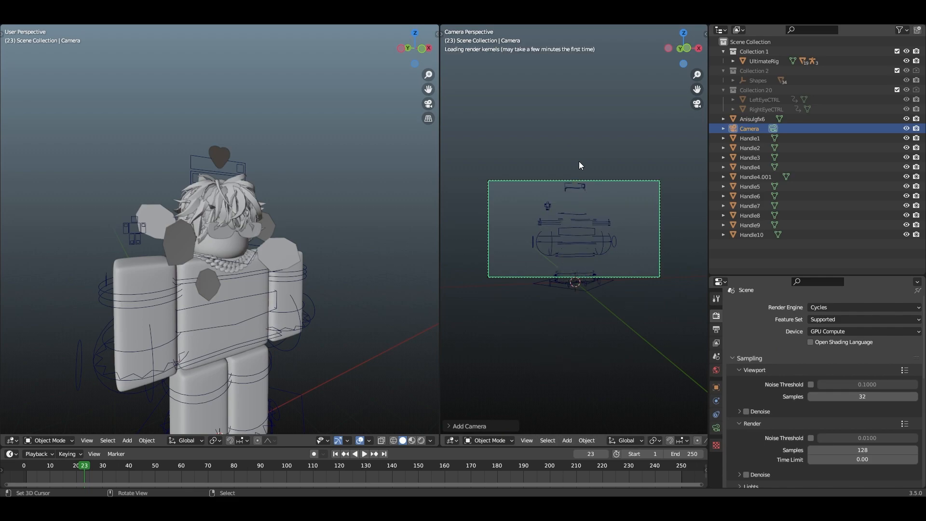
pyautogui.scroll(3, 579, 166)
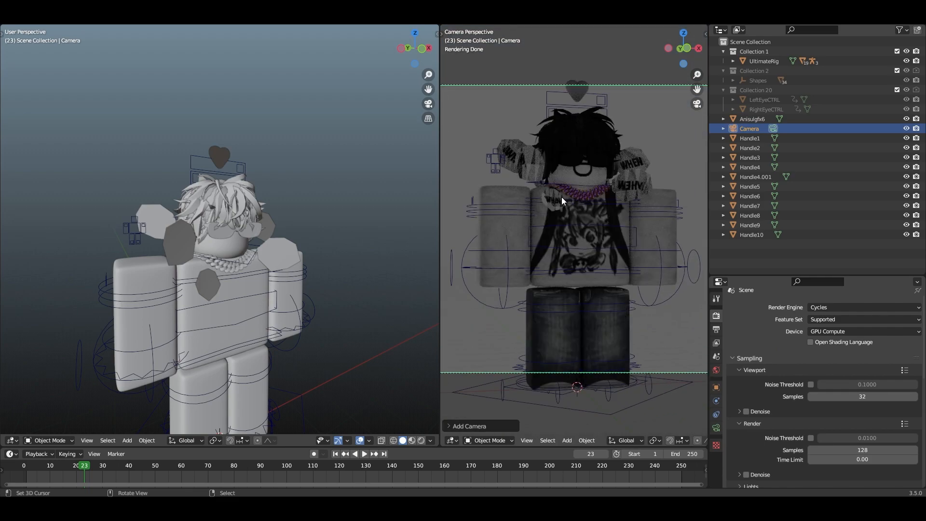
pyautogui.press('z')
pyautogui.click(661, 250)
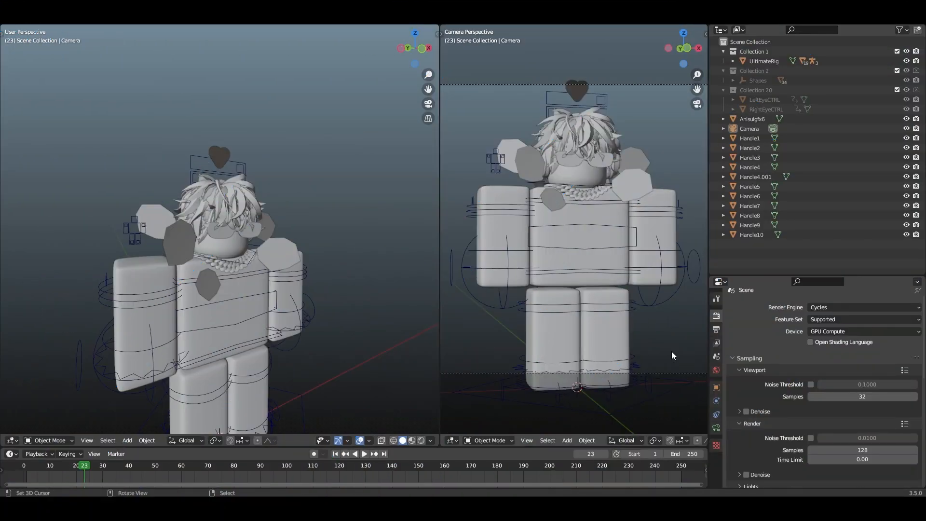
# Select the camera by its frame and switch the camera view to rendered shading
pyautogui.scroll(-2, 671, 351)
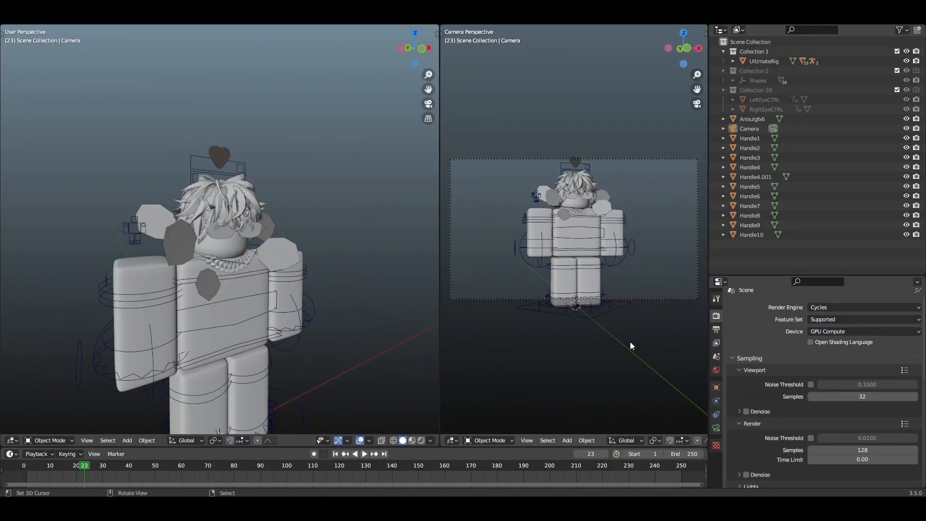
pyautogui.click(668, 301)
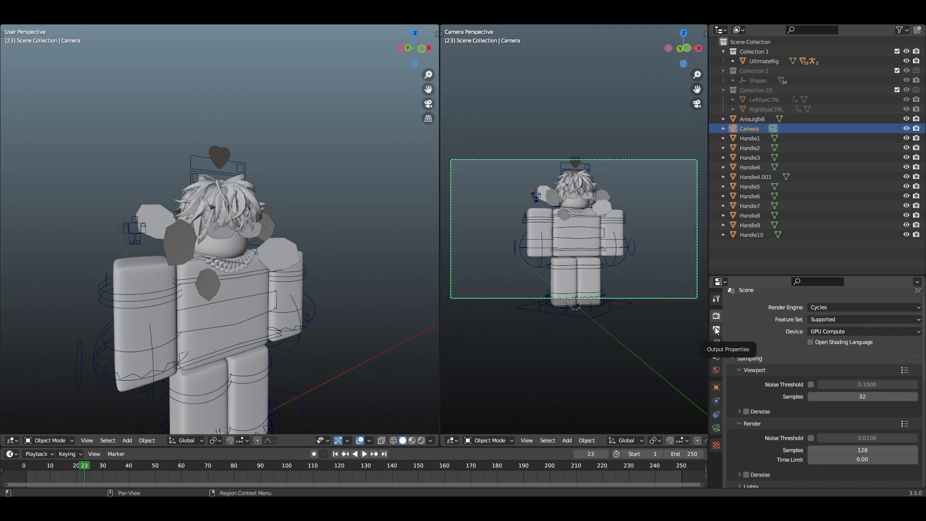
pyautogui.click(585, 116)
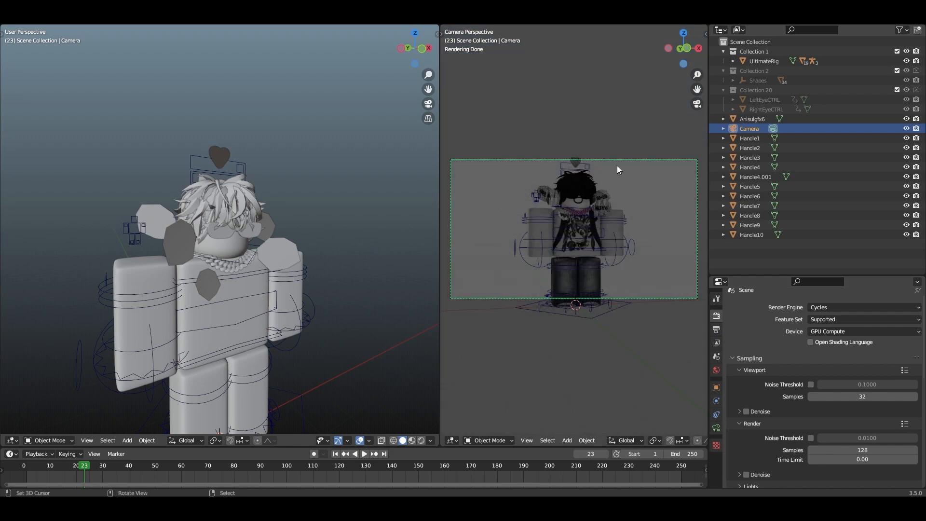
pyautogui.scroll(3, 582, 216)
pyautogui.scroll(-2, 584, 217)
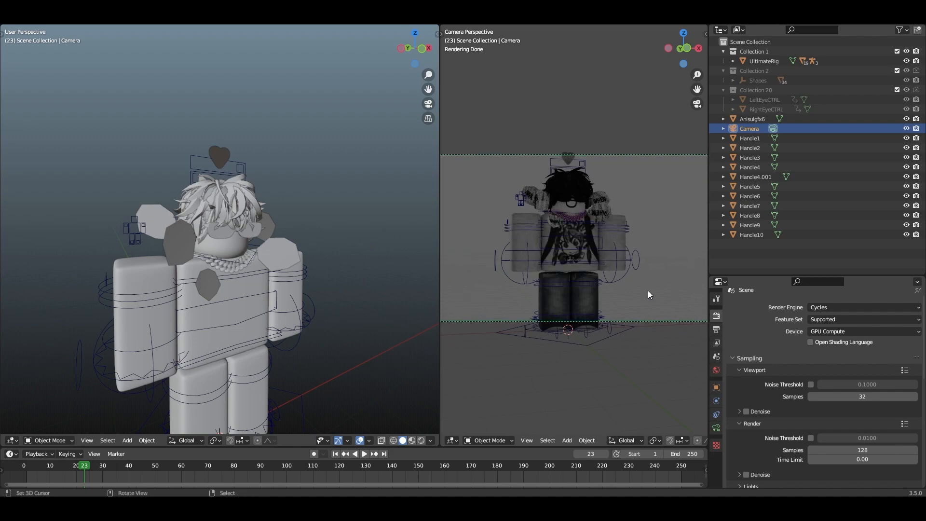
# Set the output resolution to 800 px in X and 800 px in Y
pyautogui.click(715, 329)
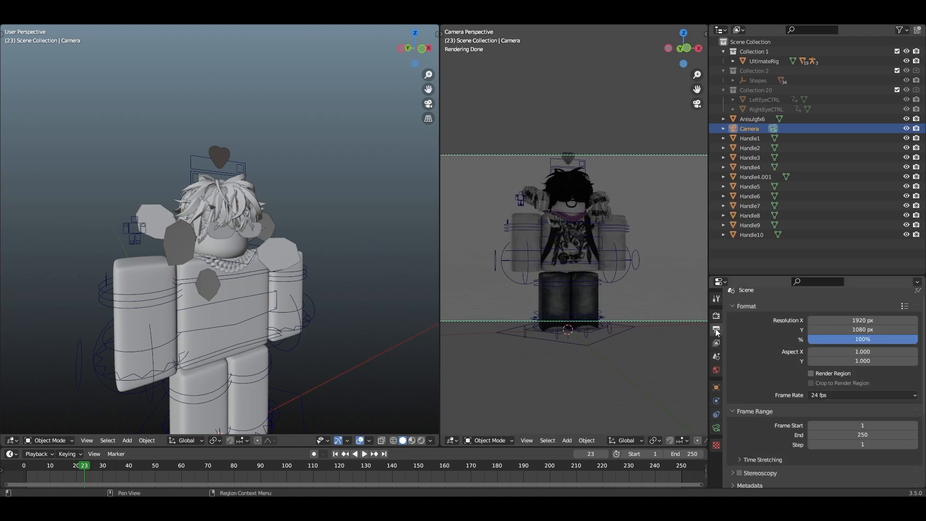
pyautogui.doubleClick(844, 320)
pyautogui.write('800')
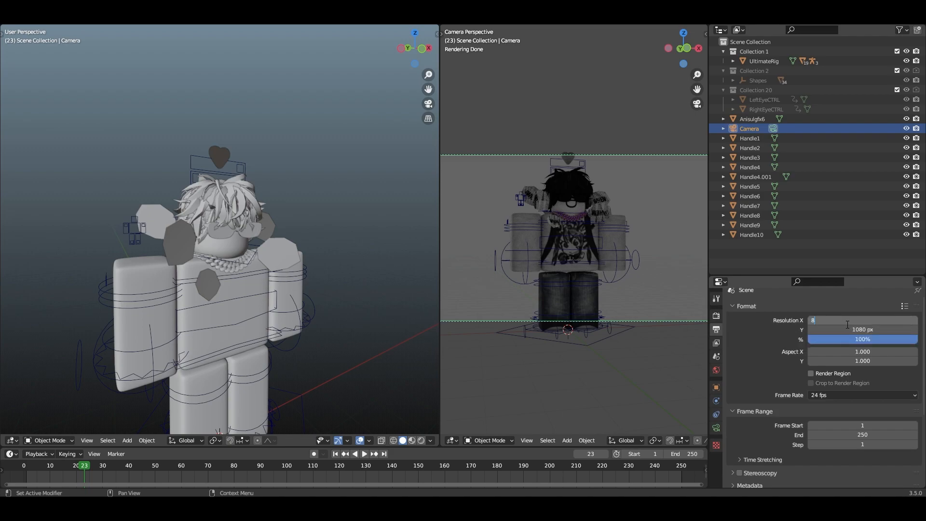
pyautogui.press('Tab')
pyautogui.write('800')
pyautogui.press('Return')
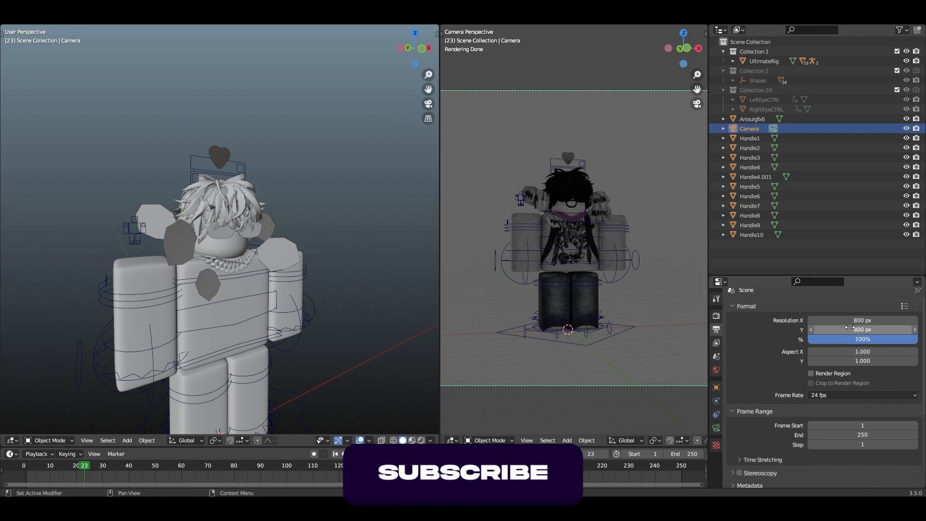
# Return the camera view to solid shading and move the camera closer to frame the character's head and upper body
pyautogui.scroll(-4, 584, 293)
pyautogui.scroll(3, 583, 293)
pyautogui.keyDown('shift'); pyautogui.moveTo(585, 292); pyautogui.dragTo(598, 293, button='middle'); pyautogui.keyUp('shift')
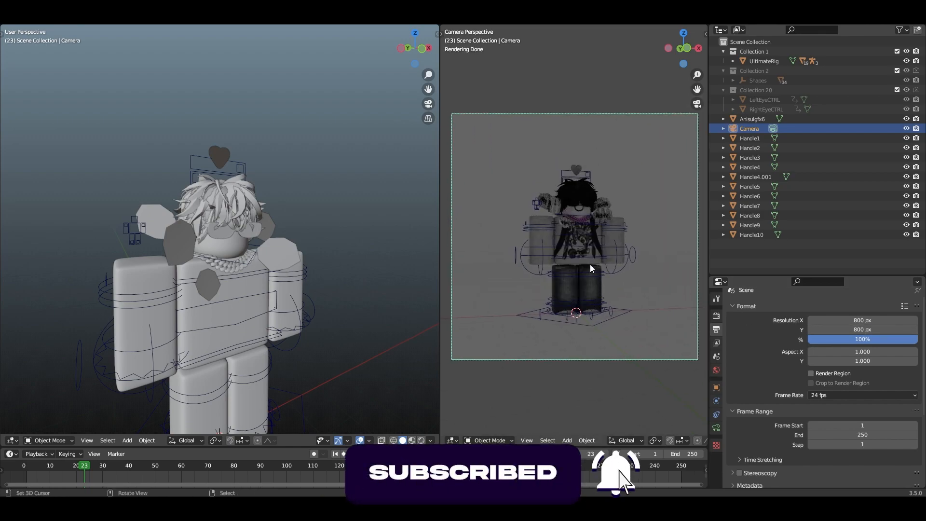
pyautogui.scroll(5, 590, 267)
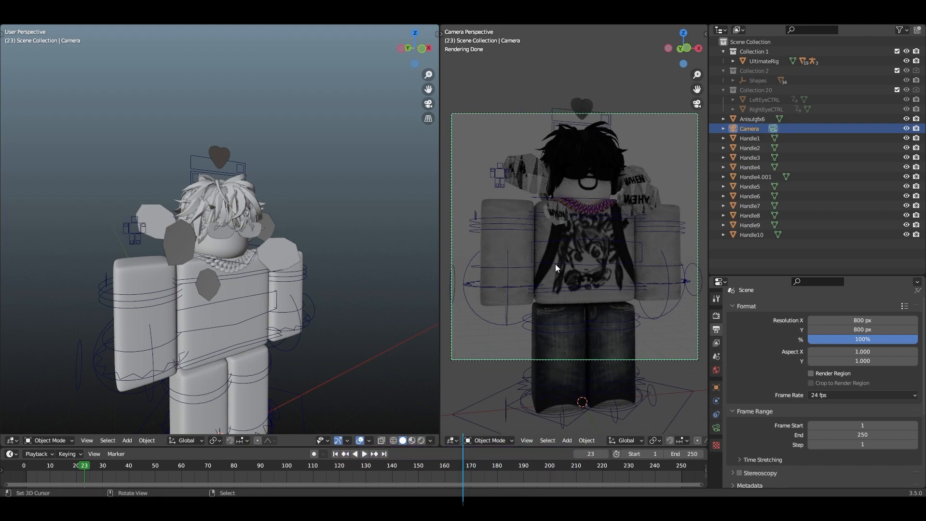
pyautogui.press('z')
pyautogui.click(661, 269)
pyautogui.hotkey('shift', '`')
pyautogui.press('w')
pyautogui.press('s')
pyautogui.press('s')
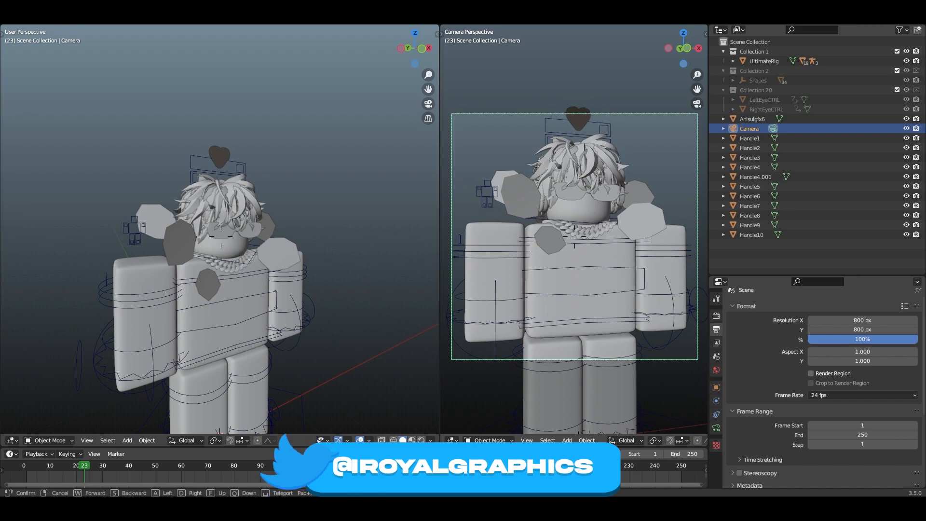
pyautogui.click(629, 317)
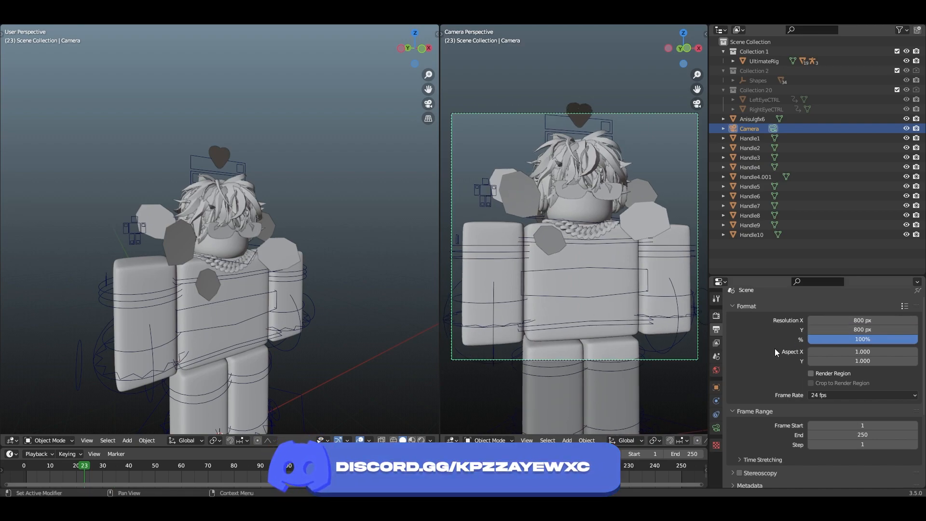
# Set the output file format to PNG with RGBA color, 16-bit color depth and 0% compression
pyautogui.scroll(-4, 742, 381)
pyautogui.scroll(-2, 753, 398)
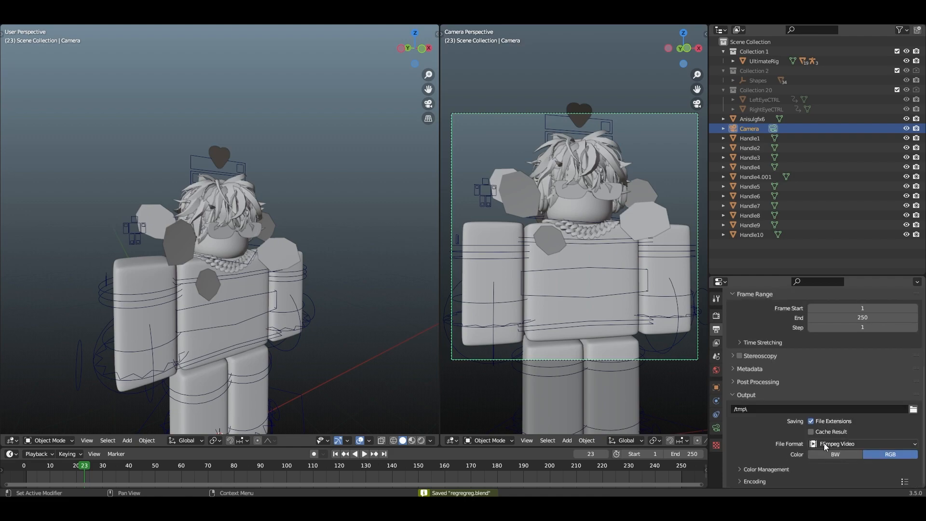
pyautogui.click(825, 444)
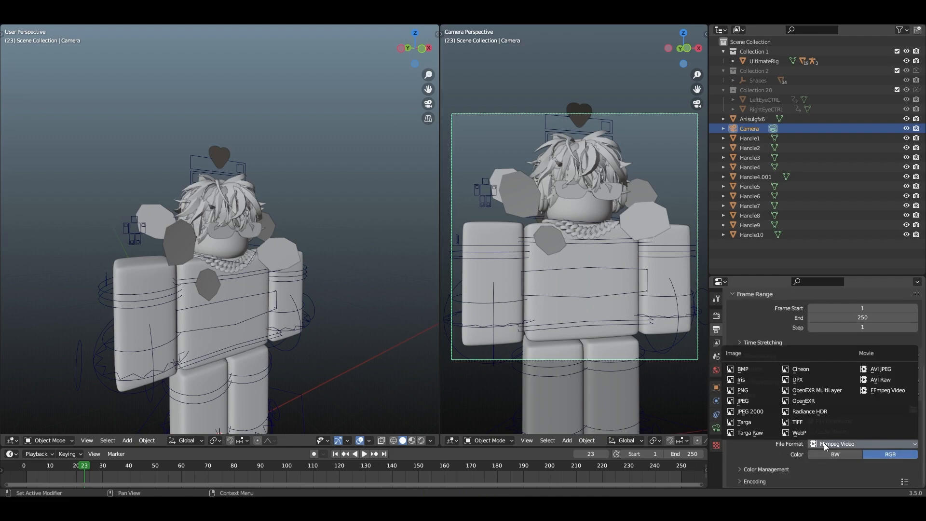
pyautogui.click(764, 391)
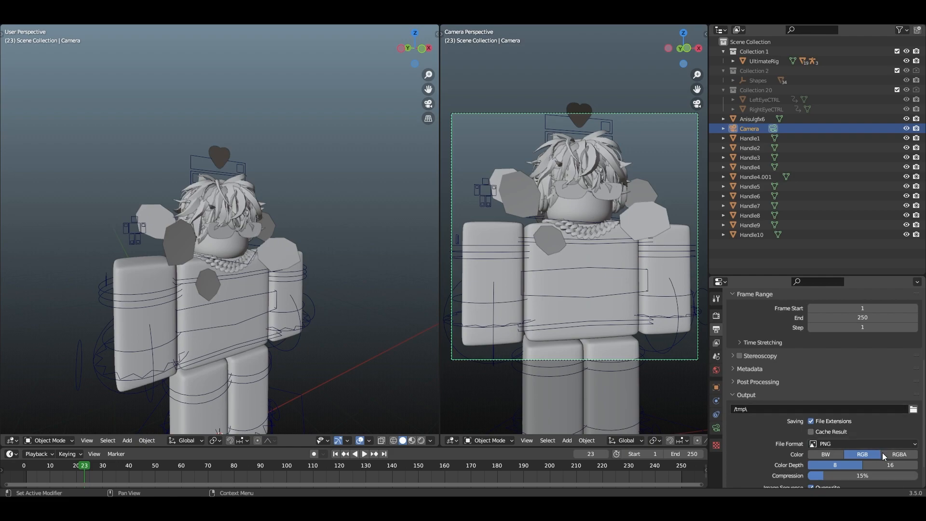
pyautogui.click(893, 455)
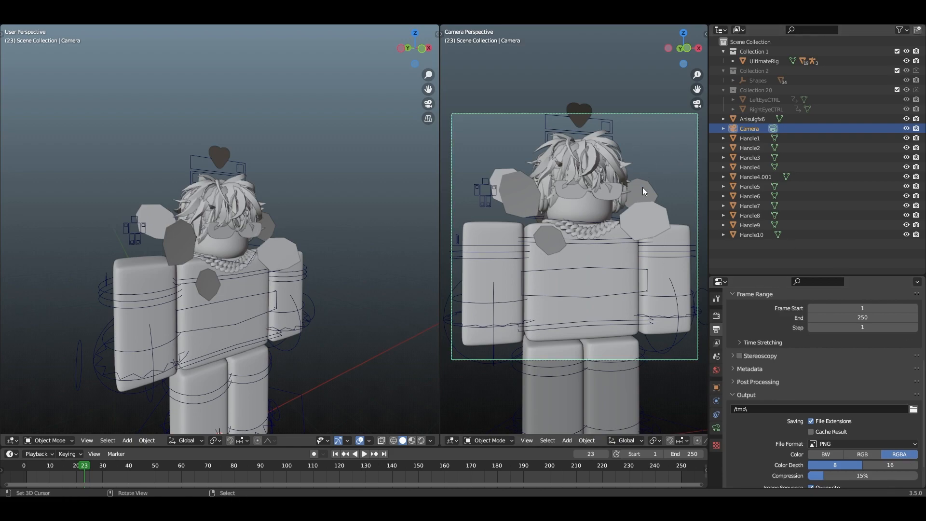
pyautogui.scroll(-2, 820, 424)
pyautogui.moveTo(872, 443); pyautogui.dragTo(760, 448)
pyautogui.click(895, 433)
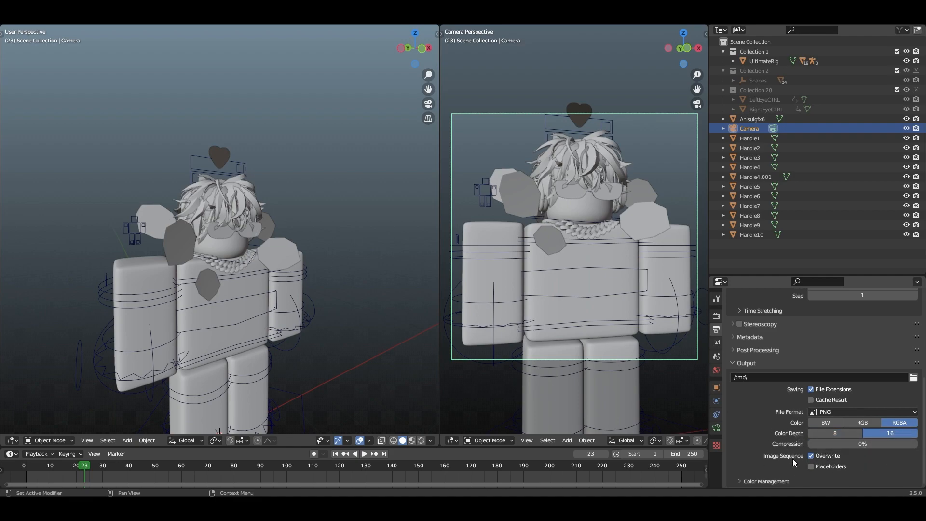
# Enable denoising for the final render and set the render samples to 1500
pyautogui.click(716, 315)
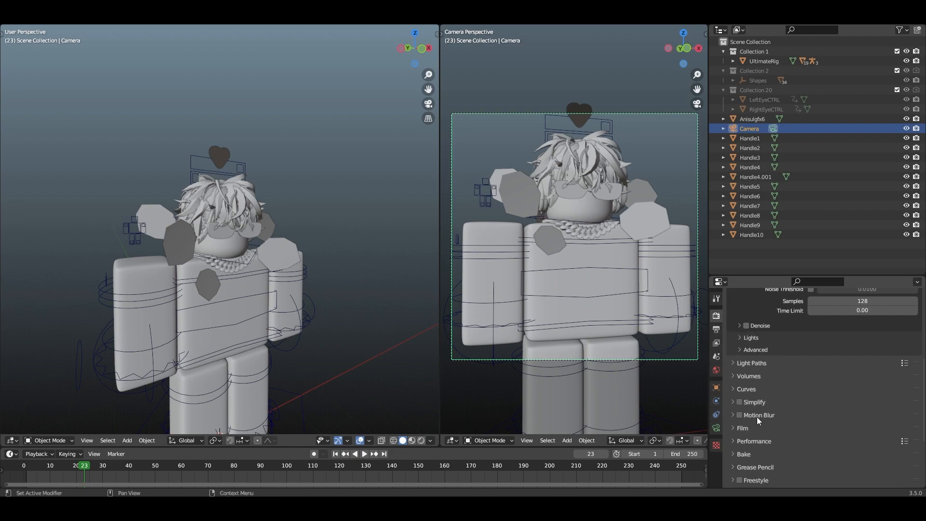
pyautogui.scroll(6, 756, 416)
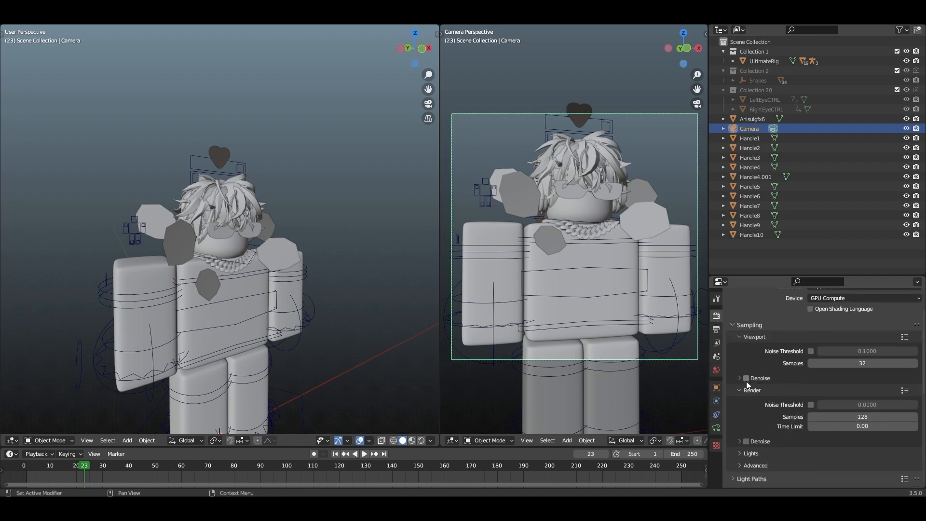
pyautogui.click(745, 442)
pyautogui.click(739, 442)
pyautogui.scroll(-2, 780, 443)
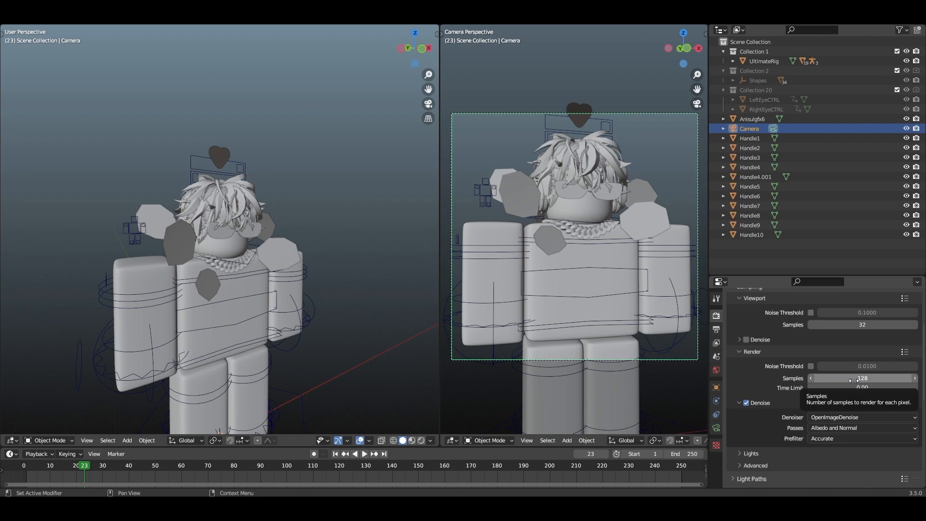
pyautogui.click(856, 380)
pyautogui.write('1500')
pyautogui.press('Return')
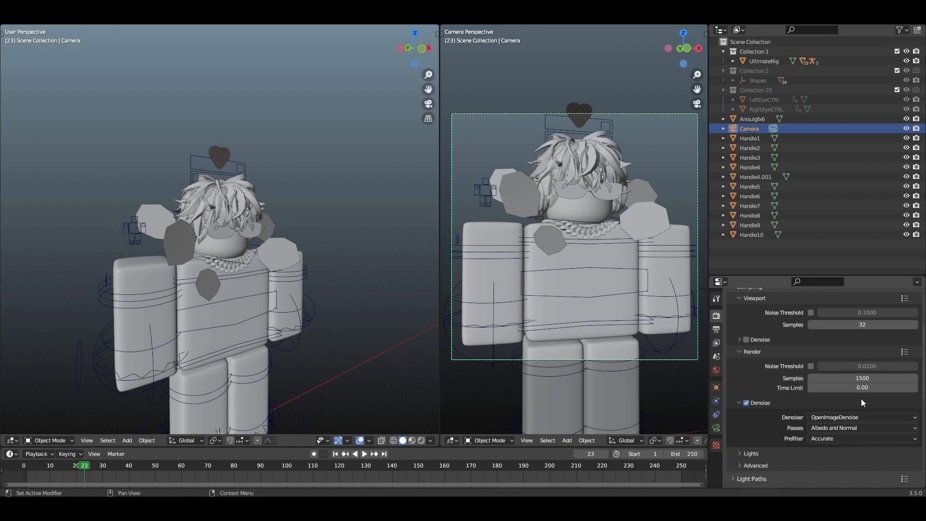
# Make the render background transparent in the Film settings
pyautogui.scroll(4, 853, 386)
pyautogui.scroll(-11, 844, 374)
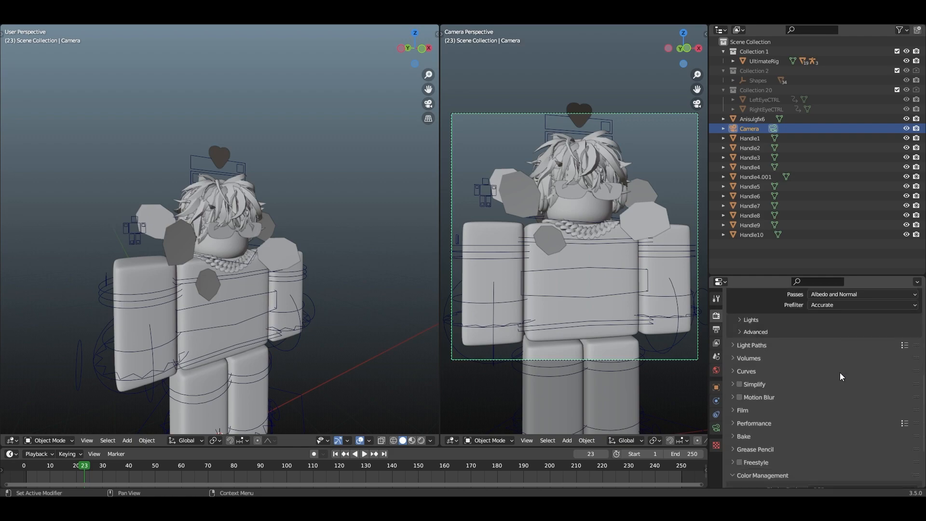
pyautogui.click(754, 410)
pyautogui.scroll(-3, 757, 424)
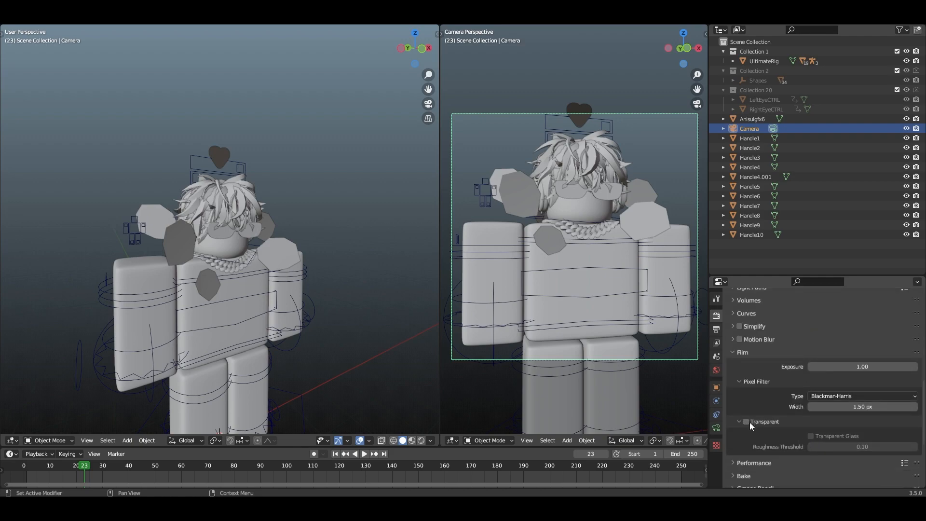
pyautogui.click(746, 422)
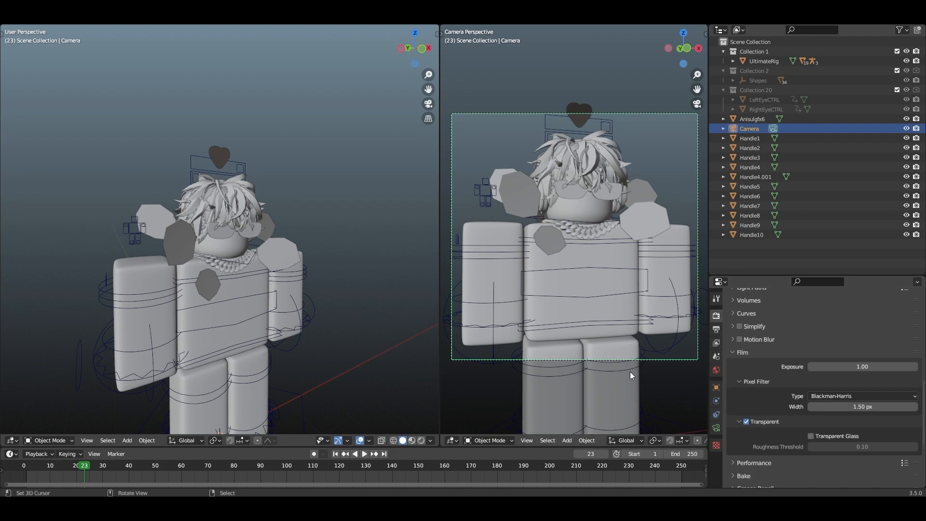
# Preview the transparent background in the camera view with rendered shading and return to solid shading
pyautogui.press('z')
pyautogui.click(573, 262)
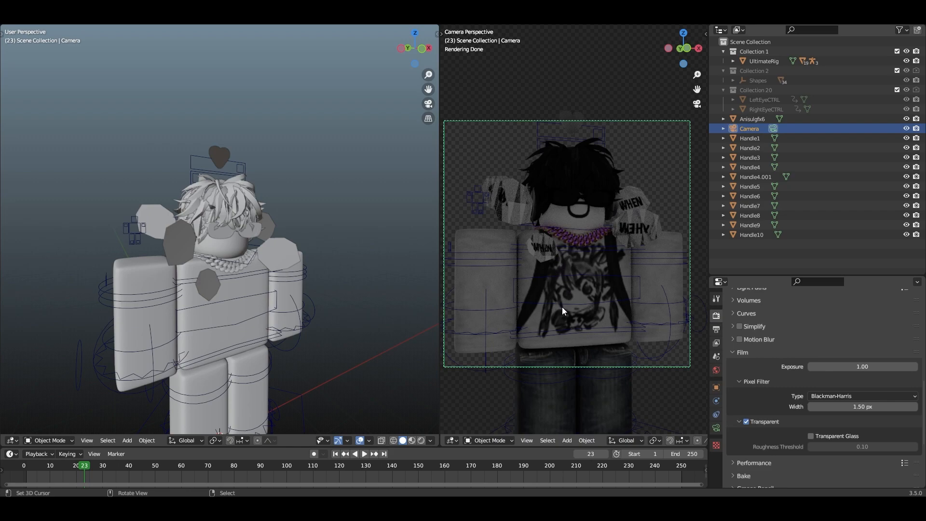
pyautogui.press('z')
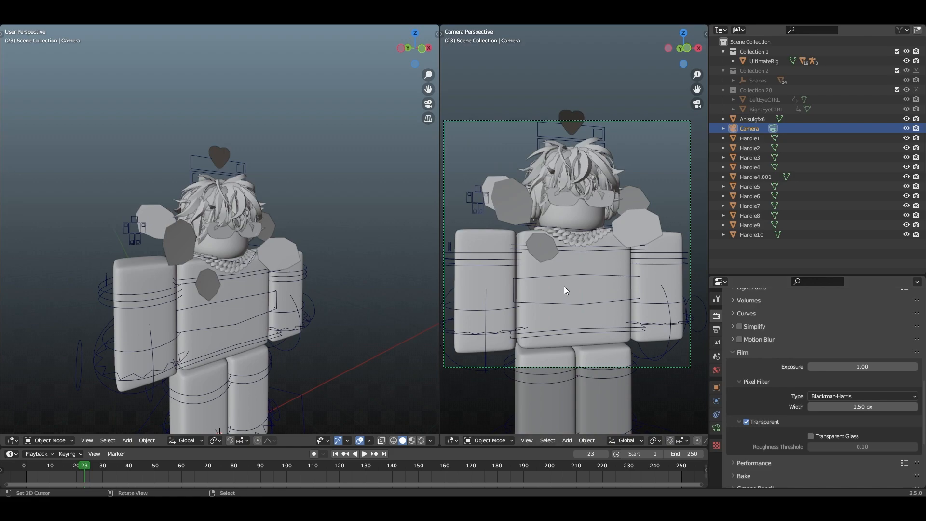
# Put the character's rig into Pose Mode and shift its torso control slightly
pyautogui.moveTo(291, 274); pyautogui.dragTo(308, 257, button='middle')
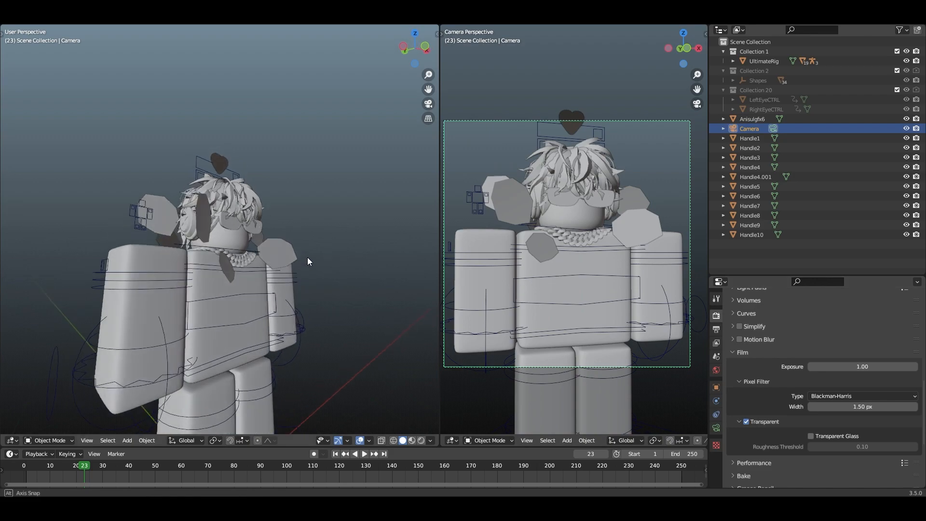
pyautogui.click(232, 294)
pyautogui.hotkey('ctrl', 'Tab')
pyautogui.click(232, 294)
pyautogui.scroll(-4, 241, 288)
pyautogui.moveTo(242, 288)
pyautogui.mouseDown(button='middle')
pyautogui.moveTo(265, 291)
pyautogui.moveTo(266, 263)
pyautogui.moveTo(241, 292)
pyautogui.mouseUp(button='middle')
pyautogui.press('g')
pyautogui.click(276, 273)
# Move the left foot control forward along Y and outward along X, and rotate it about the Z axis
pyautogui.click(246, 357)
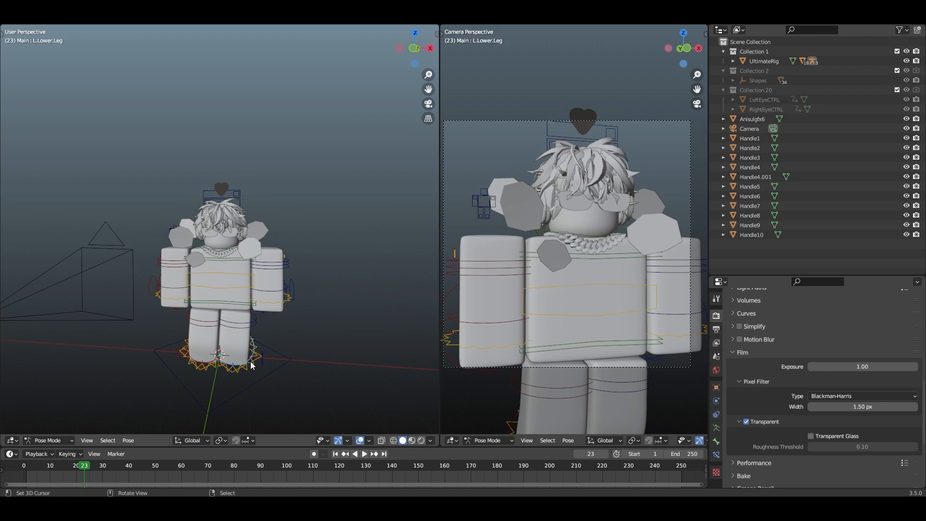
pyautogui.press('g')
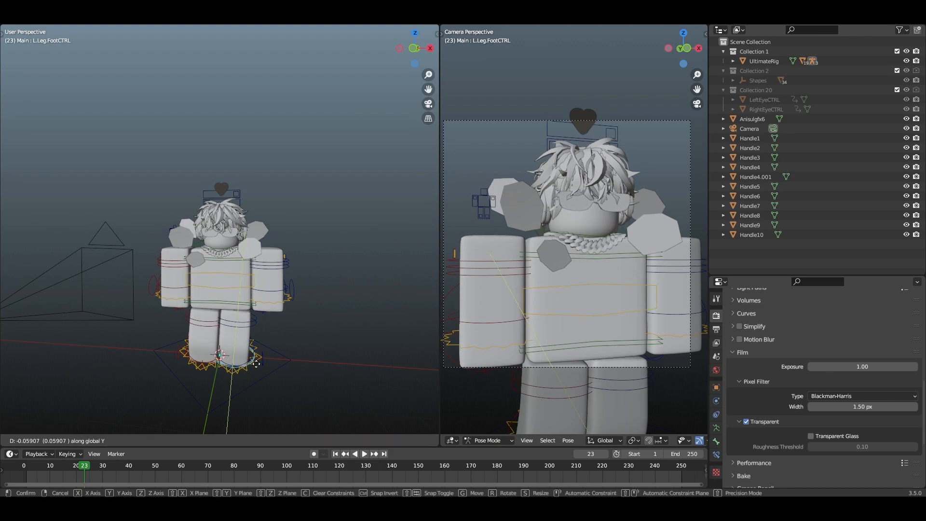
pyautogui.press('x')
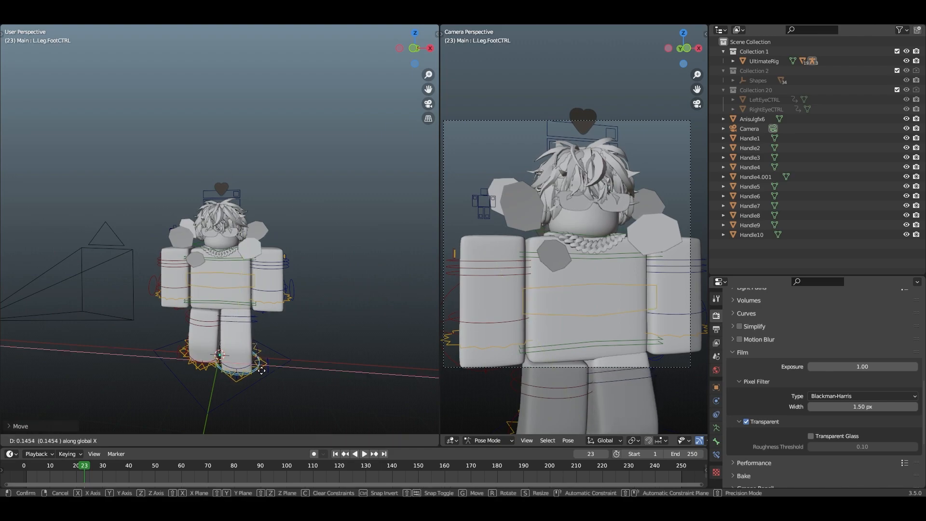
pyautogui.press('x')
pyautogui.press('x')
pyautogui.press('r')
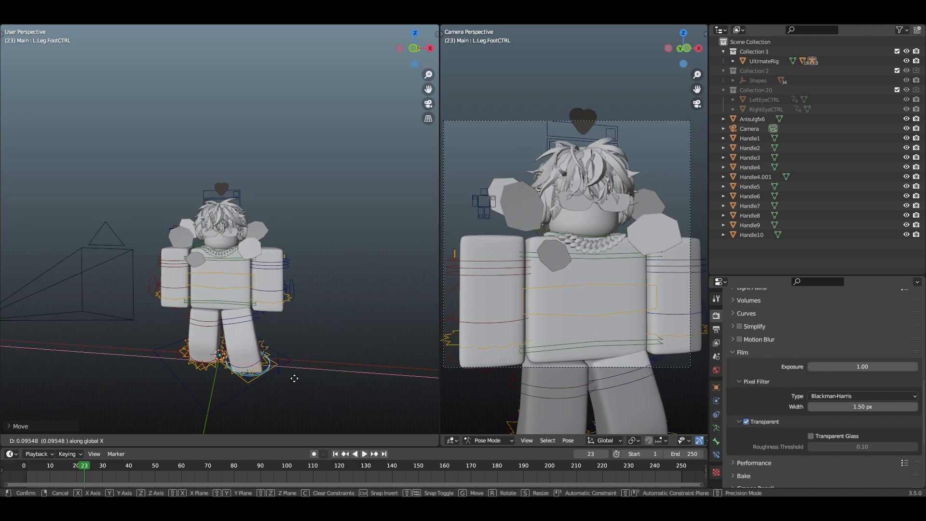
pyautogui.press('z')
pyautogui.click(316, 350)
# Rotate the right foot control about the global Z axis by about -32° so the foot points outward
pyautogui.click(208, 364)
pyautogui.press('r')
pyautogui.press('z')
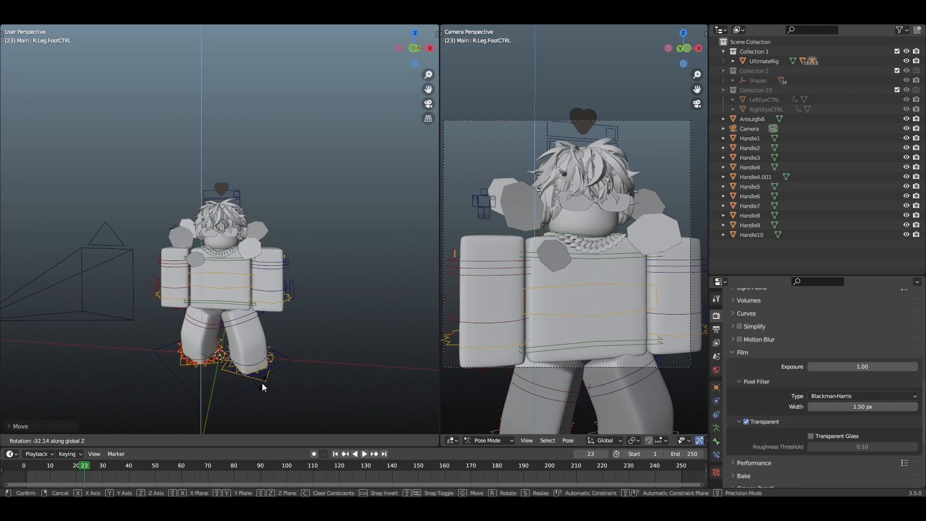
pyautogui.click(250, 373)
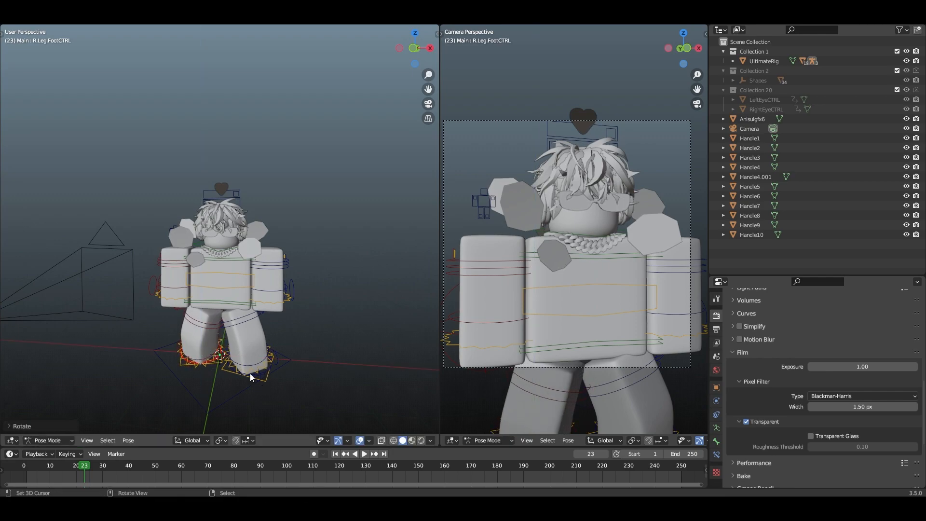
# Fly the camera around to an angled view of the character's right side, keeping the head and torso in frame
pyautogui.hotkey('shift', '`')
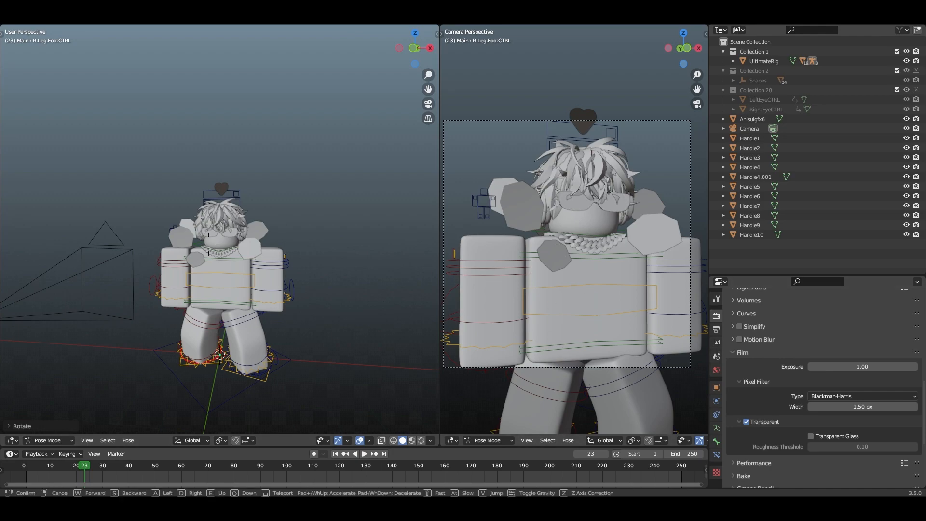
pyautogui.click(589, 319)
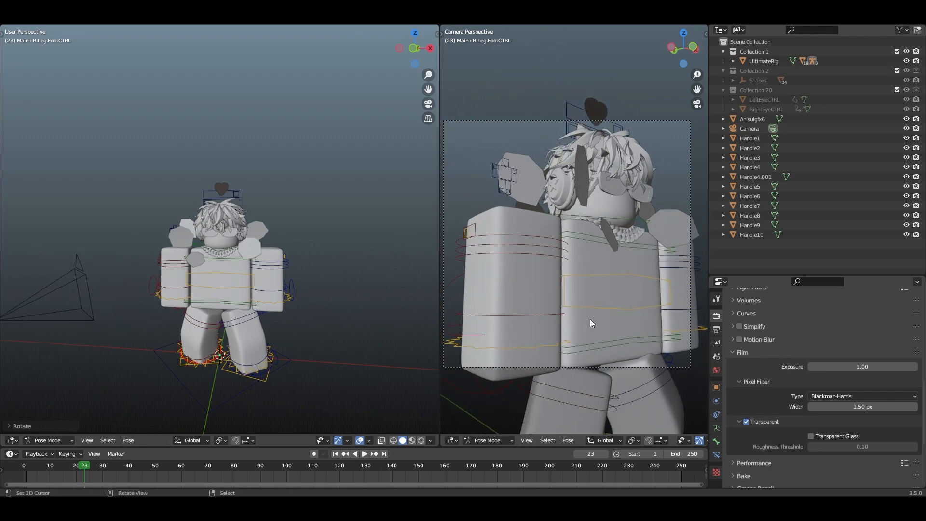
pyautogui.hotkey('shift', '`')
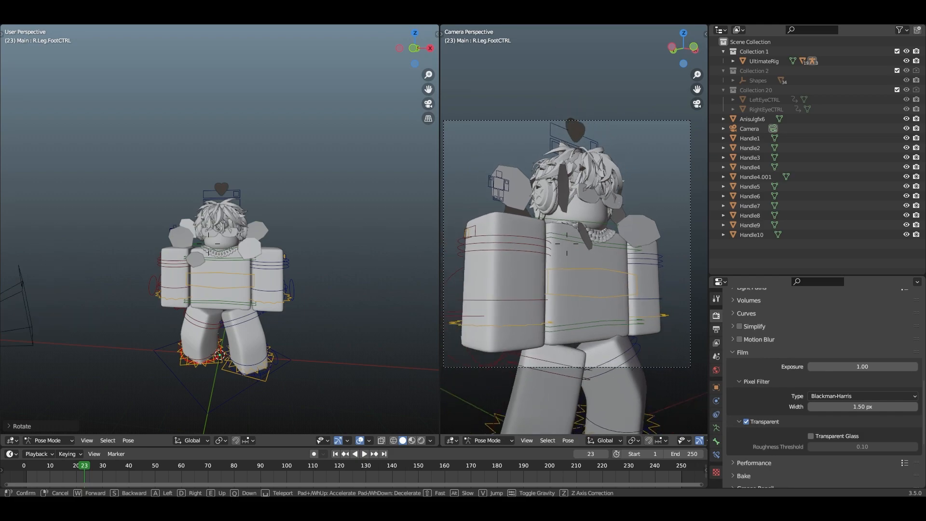
pyautogui.click(617, 291)
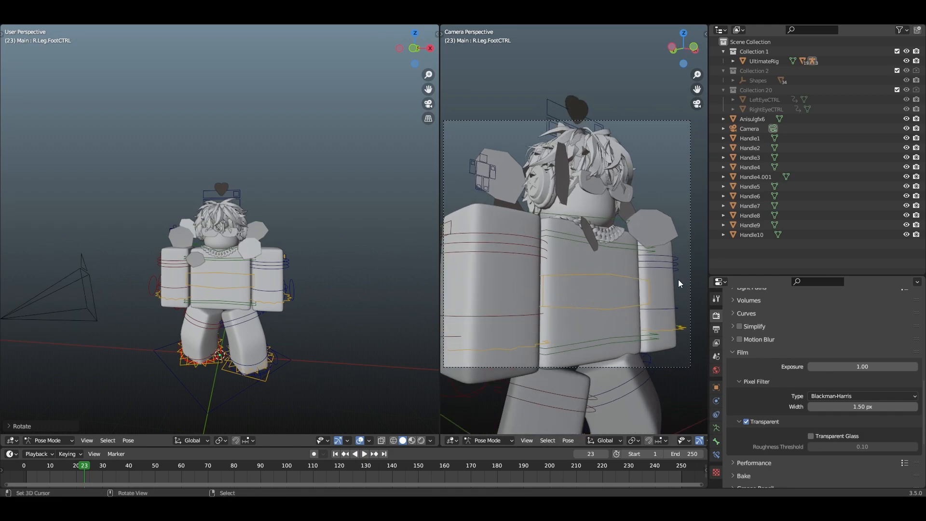
# Select the camera and roll it by about -6° to tilt the shot
pyautogui.rightClick(691, 284)
pyautogui.scroll(-3, 655, 289)
pyautogui.press('r')
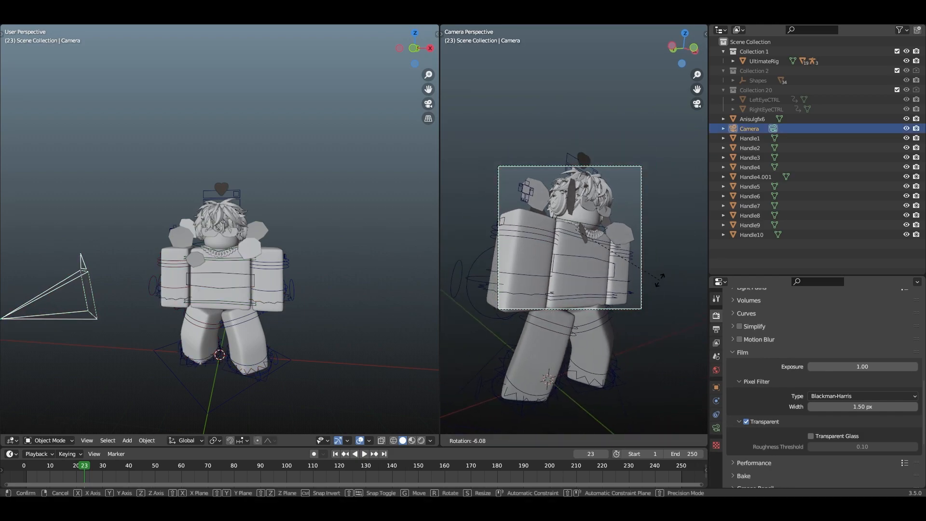
pyautogui.click(659, 279)
# Fly the tilted camera higher and closer to the character so the head and upper torso fill the frame
pyautogui.hotkey('shift', '`')
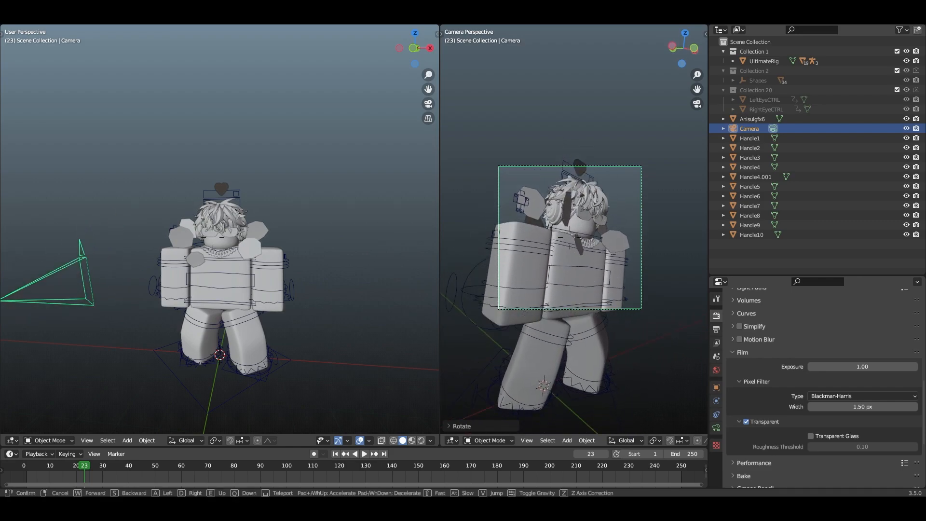
pyautogui.press('e')
pyautogui.press('w')
pyautogui.press('s')
pyautogui.press('w')
pyautogui.press('s')
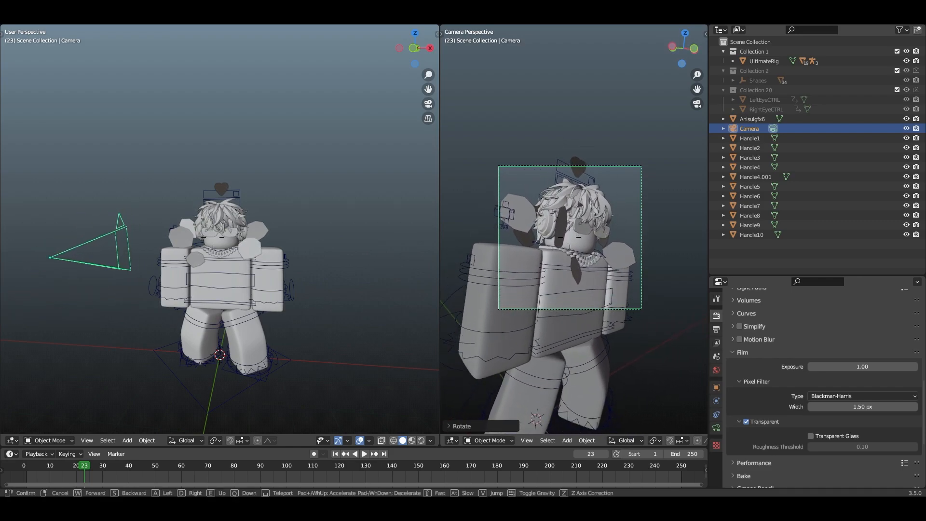
pyautogui.click(588, 292)
pyautogui.scroll(4, 588, 252)
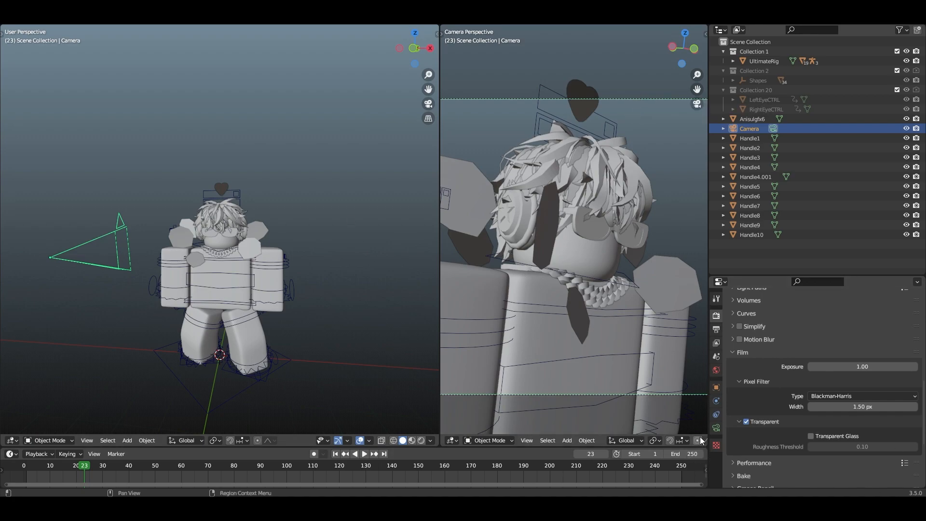
# Set the camera's focal length to 31 mm
pyautogui.click(716, 428)
pyautogui.scroll(5, 844, 464)
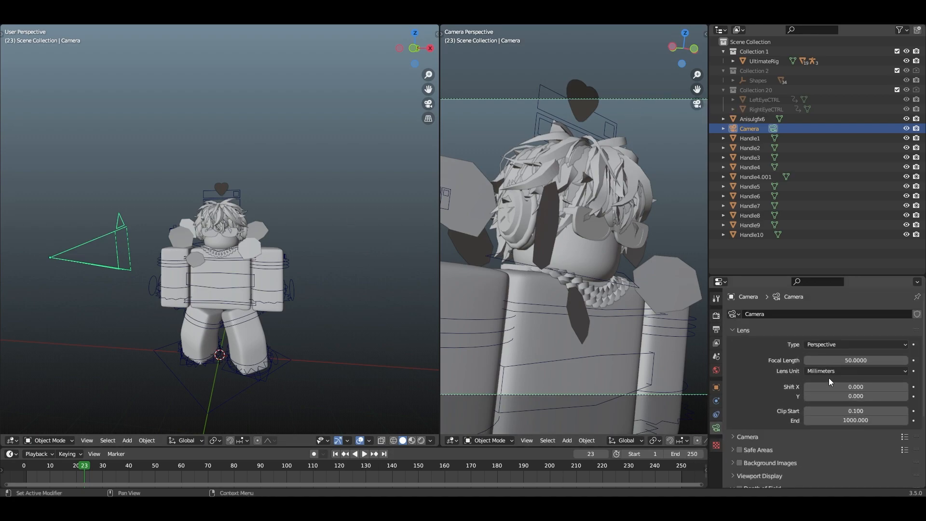
pyautogui.moveTo(855, 360); pyautogui.dragTo(814, 360)
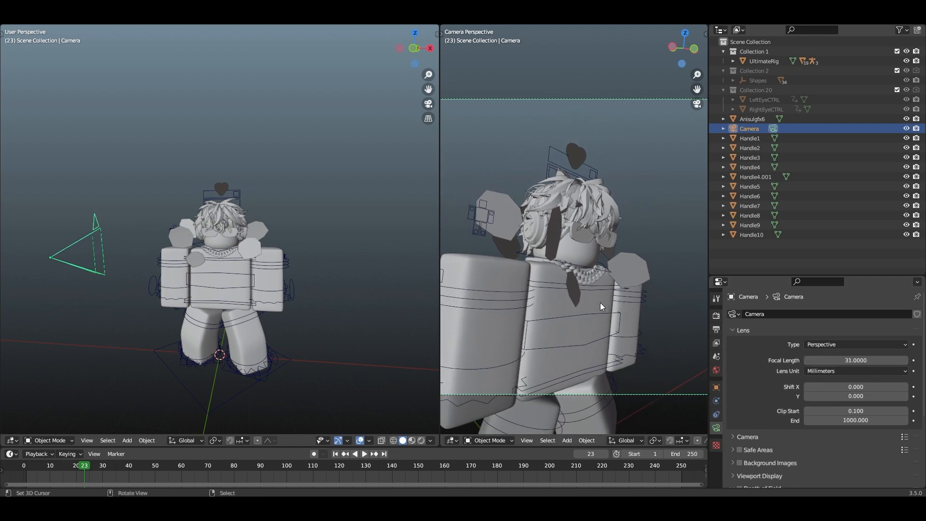
# Fly the camera closer to the character to reframe the head and chest with the wider lens
pyautogui.scroll(-3, 600, 302)
pyautogui.hotkey('shift', '`')
pyautogui.press('w')
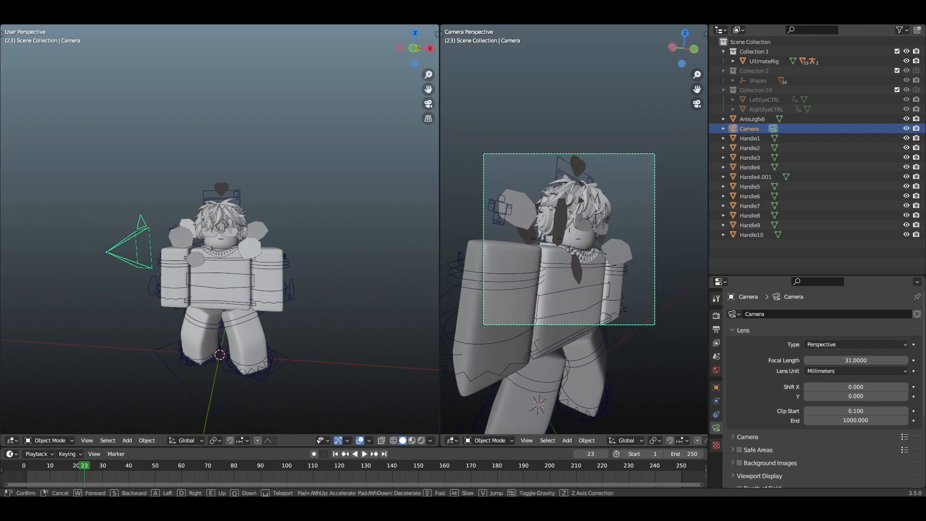
pyautogui.click(594, 317)
# Return to the rig's left foot control and move it along the global Y and X axes to widen the stance
pyautogui.rightClick(602, 414)
pyautogui.rightClick(601, 413)
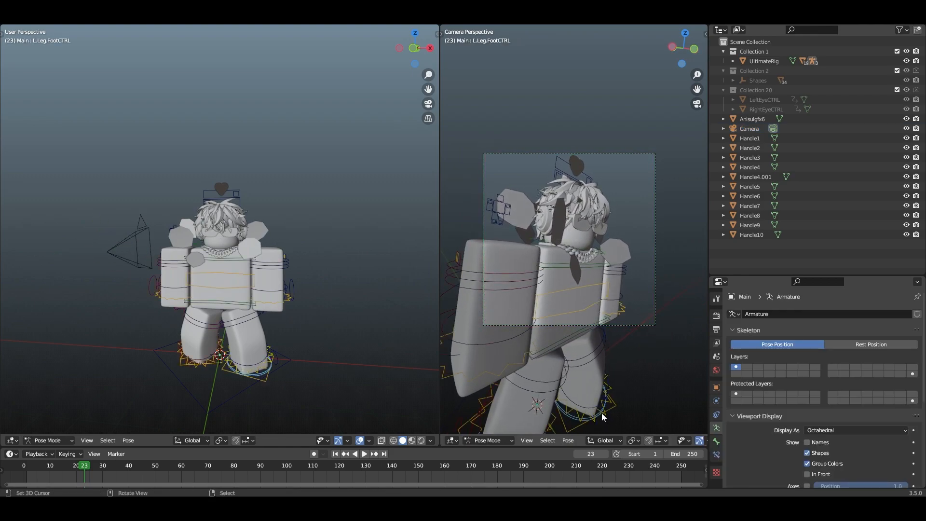
pyautogui.press('g')
pyautogui.press('y')
pyautogui.click(608, 415)
pyautogui.press('g')
pyautogui.press('x')
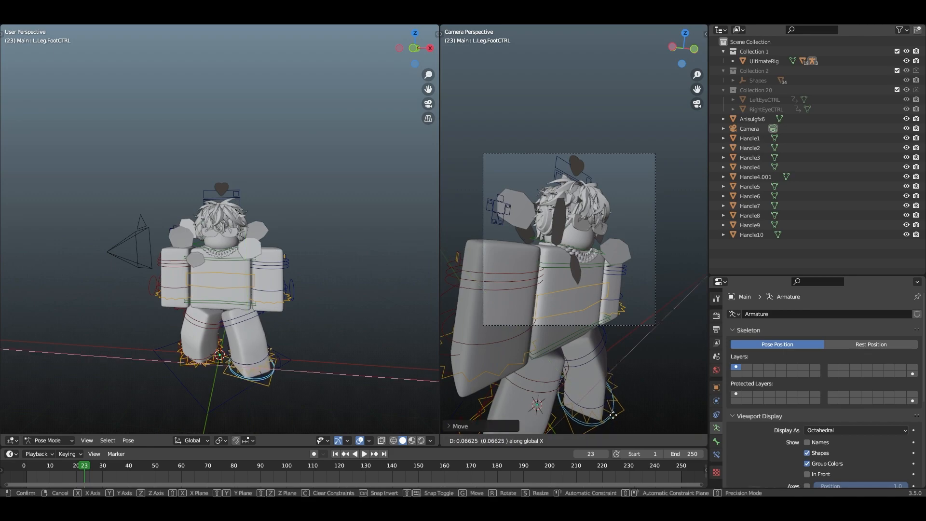
pyautogui.click(613, 413)
pyautogui.press('g')
pyautogui.press('y')
pyautogui.click(617, 416)
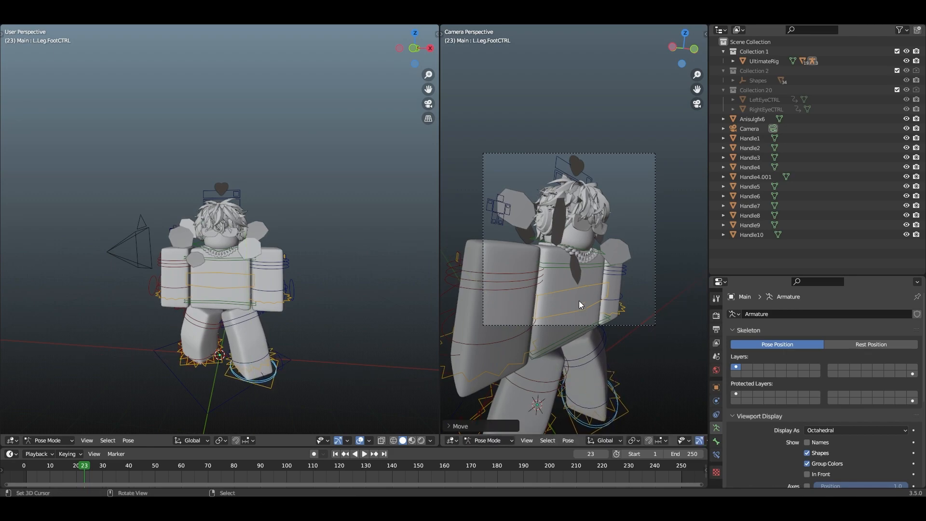
# Turn the torso control slightly using free trackball rotation and rotation about the global Z axis
pyautogui.rightClick(585, 308)
pyautogui.press('r')
pyautogui.press('r')
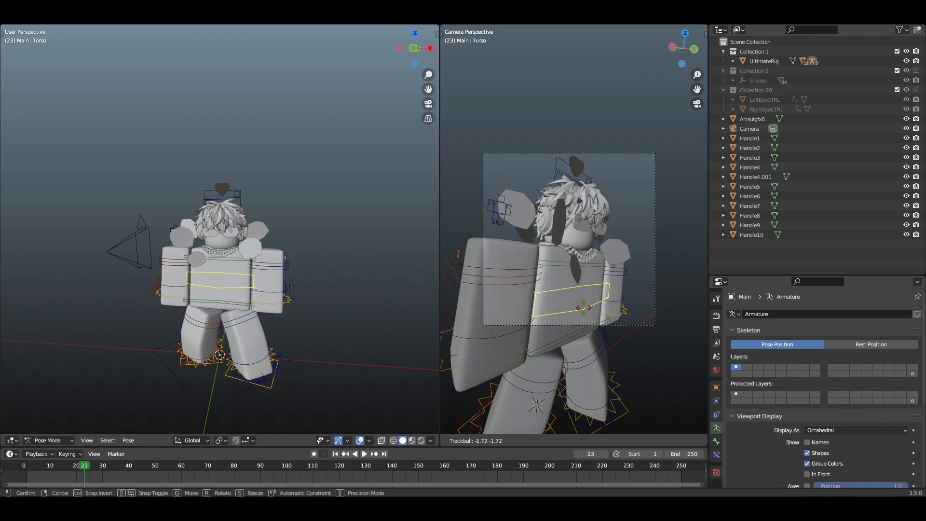
pyautogui.click(665, 330)
pyautogui.press('r')
pyautogui.press('r')
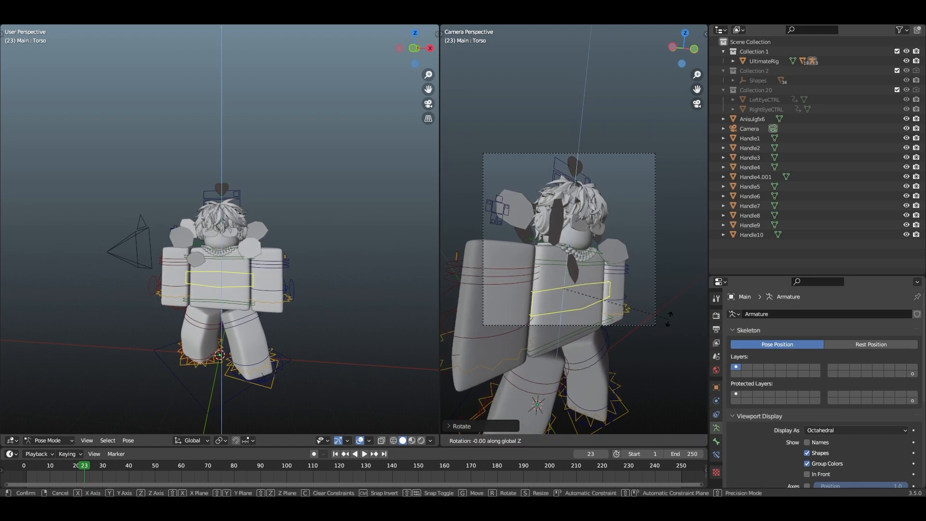
pyautogui.click(665, 302)
pyautogui.press('r')
pyautogui.press('r')
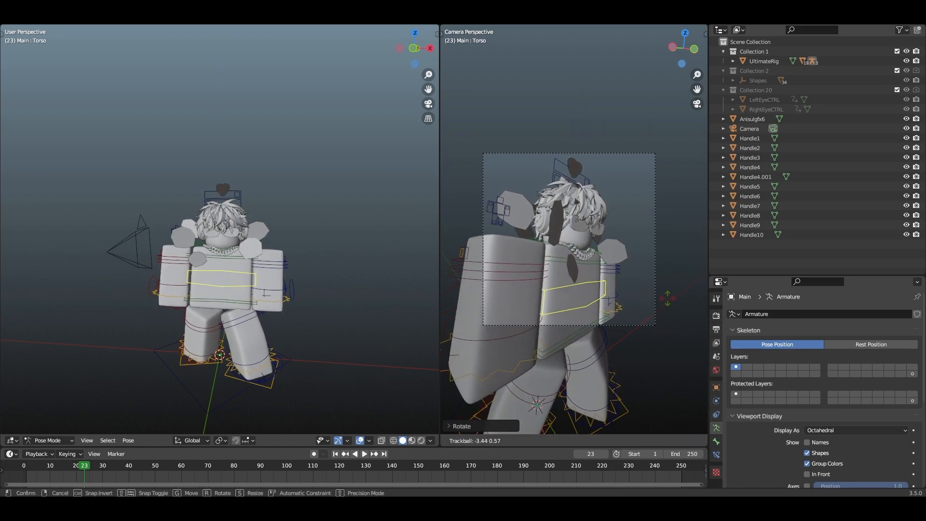
pyautogui.click(669, 298)
# Rotate the right upper arm so the arm is raised and reaches out toward the camera
pyautogui.rightClick(468, 264)
pyautogui.press('s')
pyautogui.press('r')
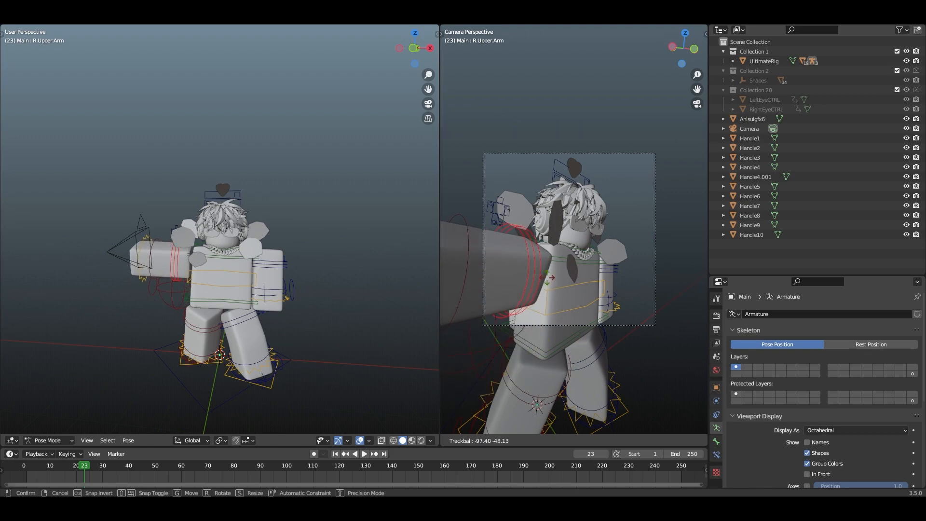
pyautogui.click(589, 216)
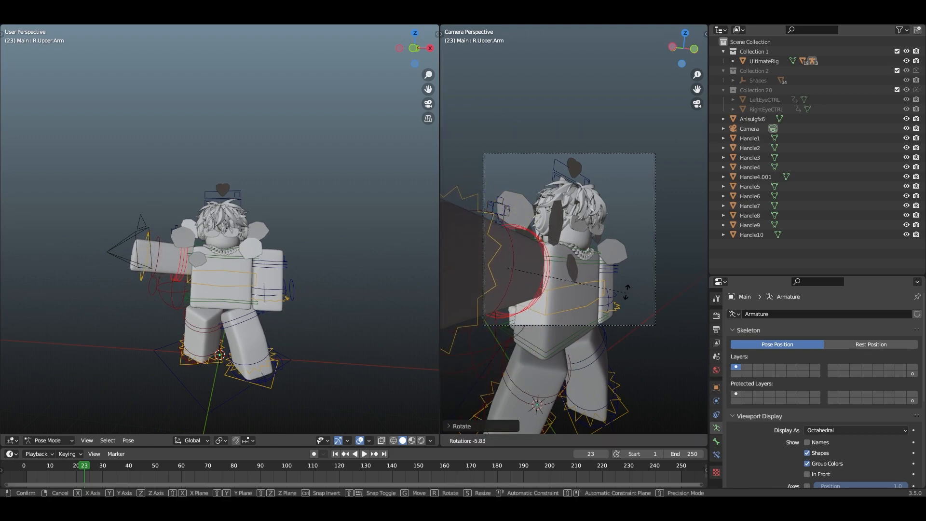
# Rotate the left upper arm outward, away from the body, with several free rotations
pyautogui.rightClick(617, 269)
pyautogui.press('r')
pyautogui.click(633, 259)
pyautogui.press('r')
pyautogui.press('r')
pyautogui.click(667, 255)
pyautogui.press('r')
pyautogui.click(674, 271)
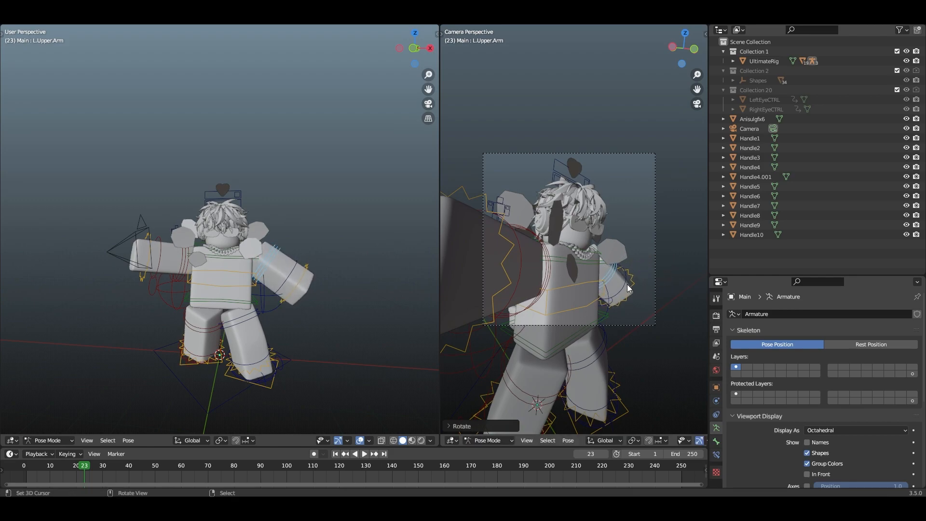
# Rotate the lower part of the left arm to bend it at the elbow
pyautogui.rightClick(627, 284)
pyautogui.press('r')
pyautogui.click(580, 347)
# Rotate the lower torso control freely to twist the character's hips
pyautogui.rightClick(588, 323)
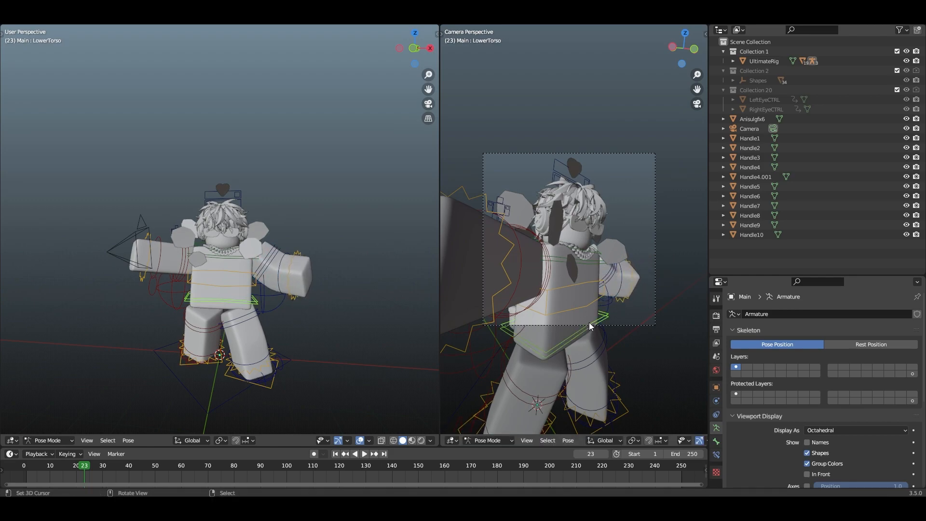
pyautogui.press('r')
pyautogui.press('r')
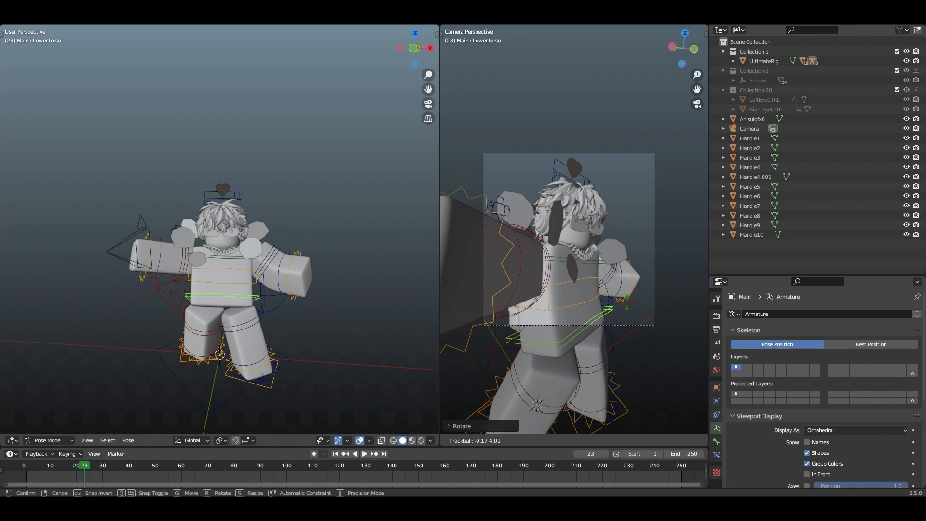
pyautogui.click(634, 302)
pyautogui.press('r')
pyautogui.press('r')
pyautogui.click(609, 300)
# Rotate the upper torso control freely to lean and turn the character's chest
pyautogui.rightClick(591, 259)
pyautogui.press('r')
pyautogui.press('r')
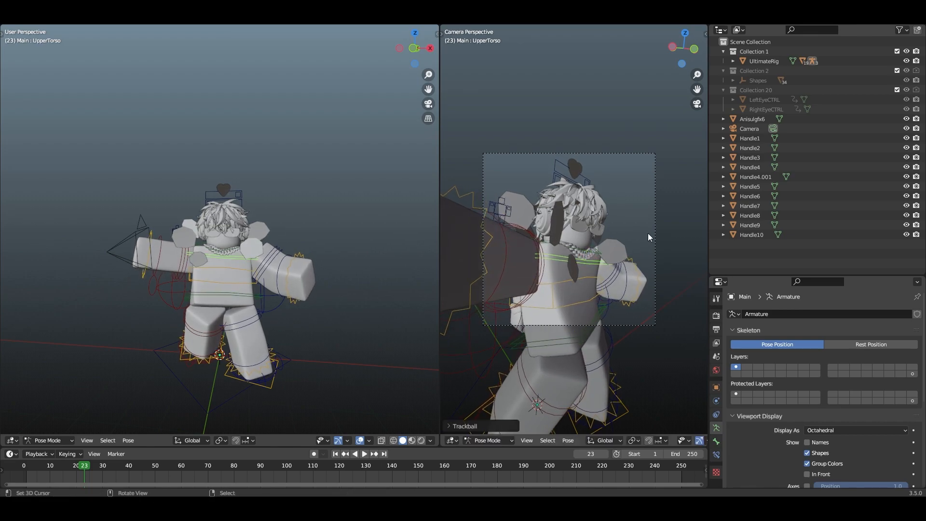
pyautogui.click(585, 247)
# Rotate the head control so the character's face turns toward the camera
pyautogui.rightClick(586, 247)
pyautogui.press('r')
pyautogui.press('r')
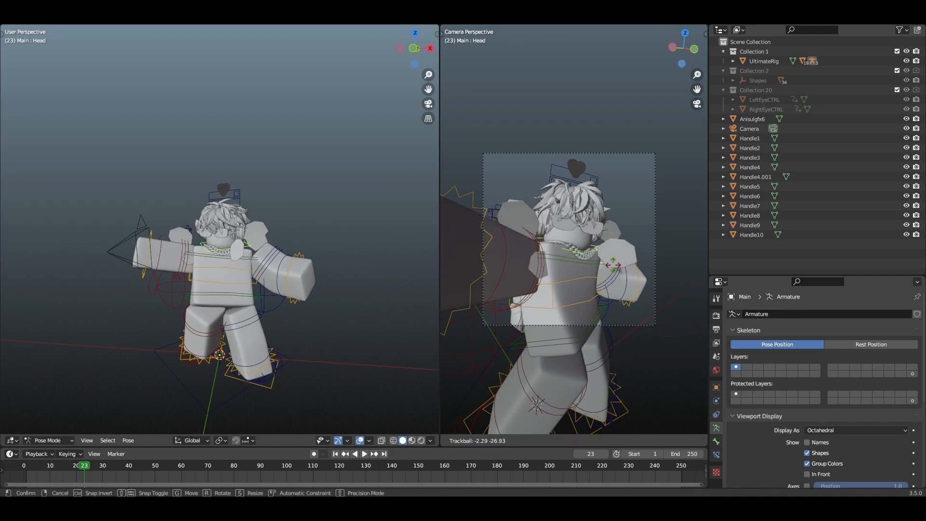
pyautogui.click(609, 264)
# Preview the posed character in the camera view with rendered shading
pyautogui.scroll(2, 607, 303)
pyautogui.press('z')
pyautogui.click(618, 203)
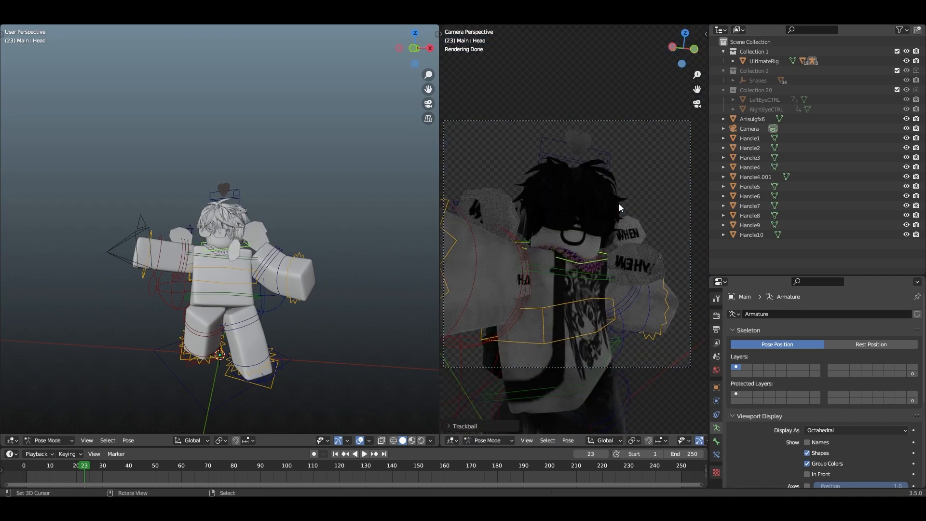
pyautogui.scroll(-1, 619, 204)
pyautogui.click(670, 213)
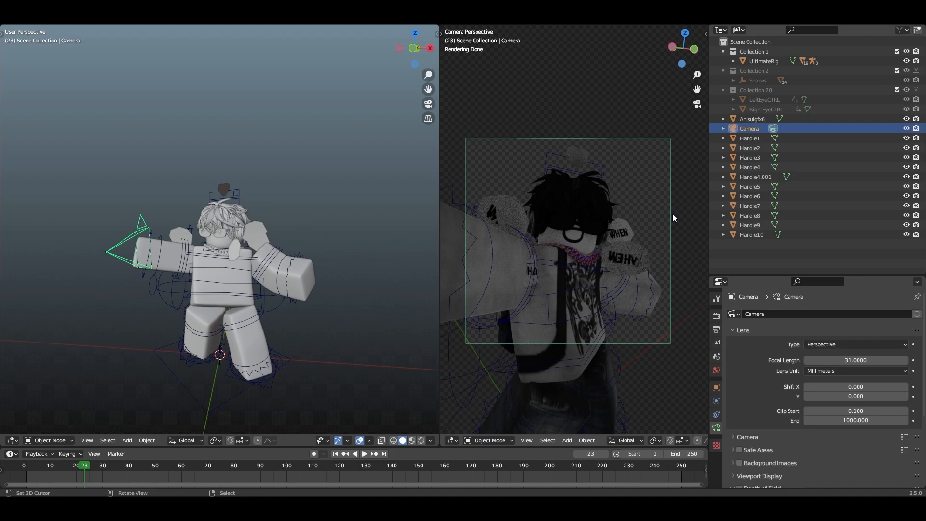
pyautogui.scroll(-2, 609, 431)
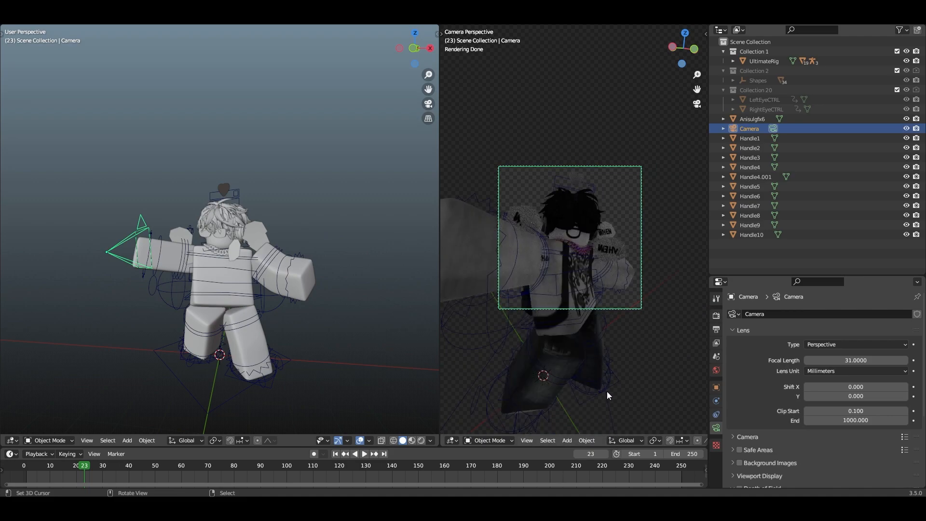
# Raise the left foot control along the global Z axis and move it outward to bend the left leg
pyautogui.rightClick(609, 386)
pyautogui.rightClick(610, 387)
pyautogui.press('g')
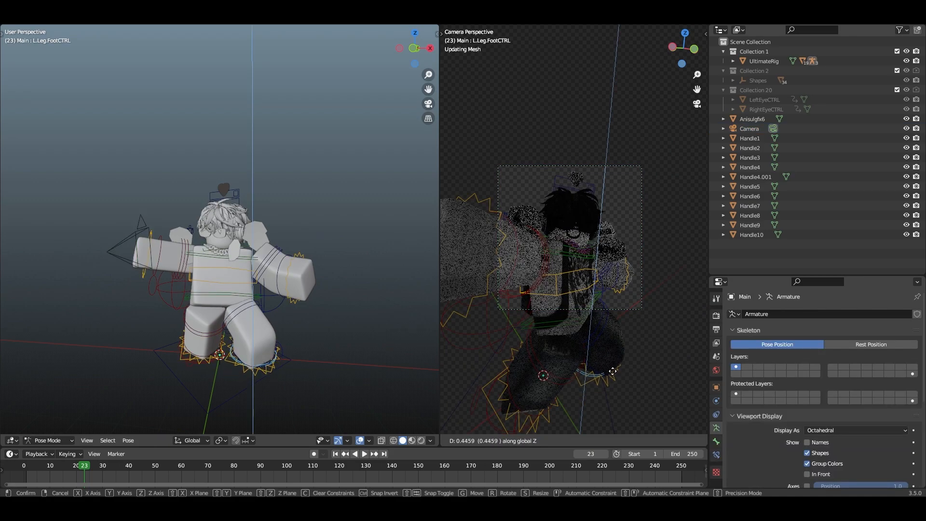
pyautogui.click(630, 354)
pyautogui.scroll(-2, 625, 359)
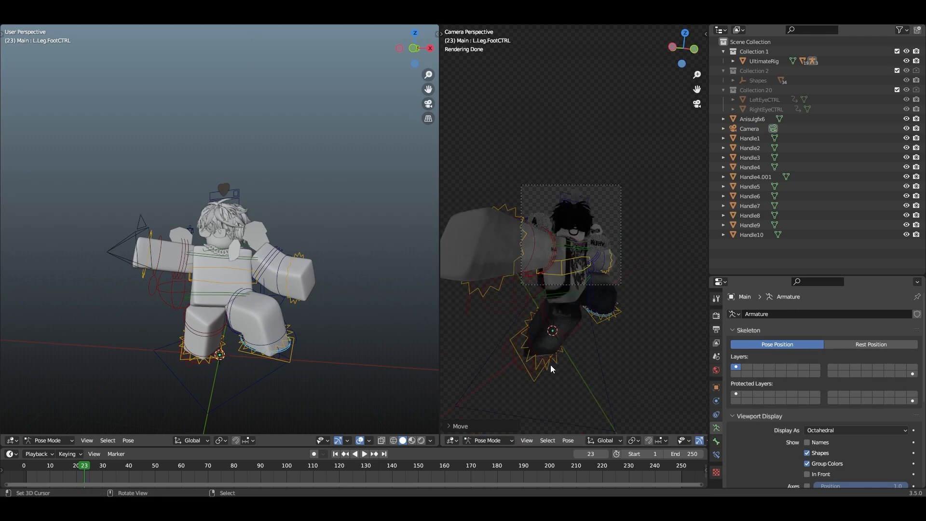
# Move the right foot control forward along the global Y axis and outward to extend the right leg
pyautogui.rightClick(531, 369)
pyautogui.press('g')
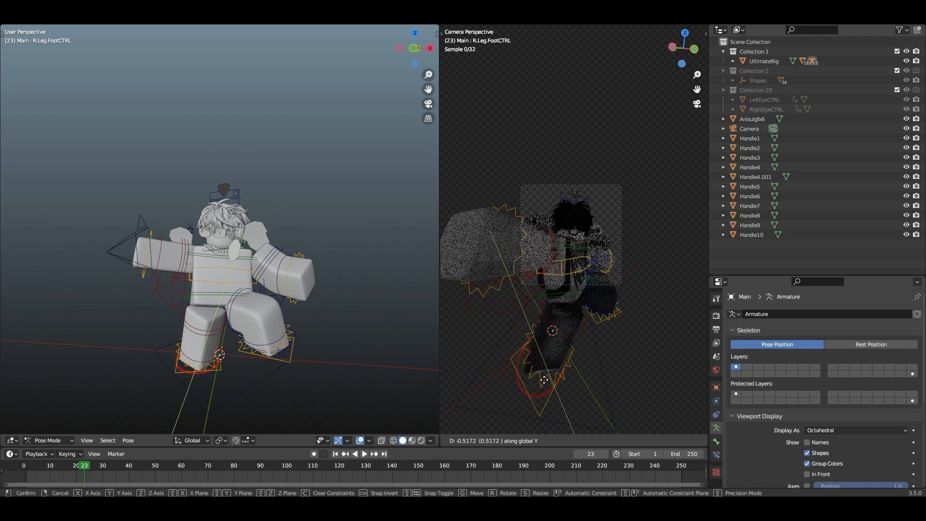
pyautogui.press('x')
pyautogui.press('y')
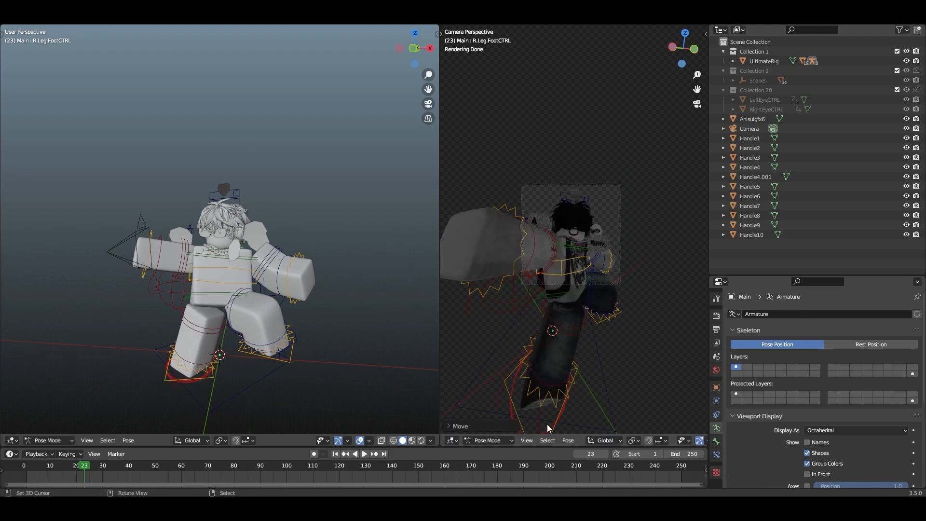
pyautogui.click(560, 427)
pyautogui.scroll(5, 602, 353)
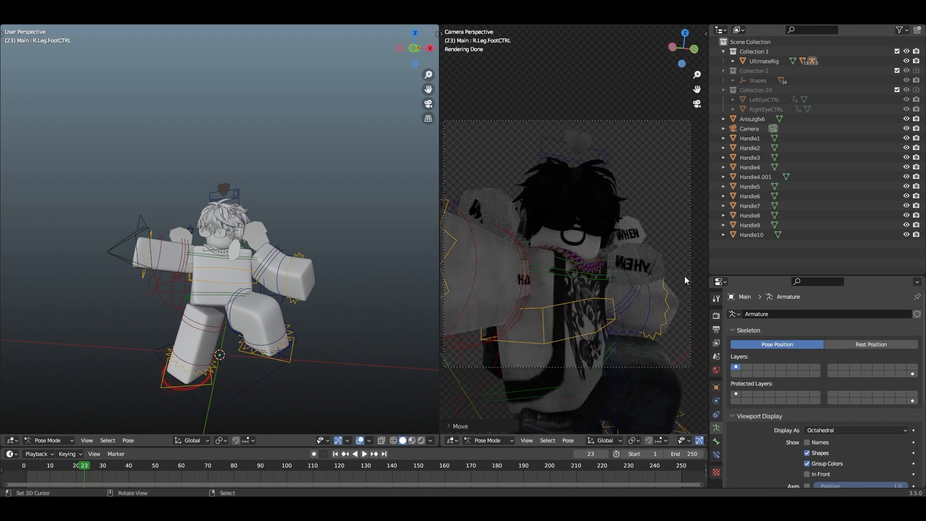
# Select the camera, roll it to tilt the framing, and move it slightly closer to the character
pyautogui.rightClick(692, 282)
pyautogui.scroll(-2, 601, 277)
pyautogui.press('r')
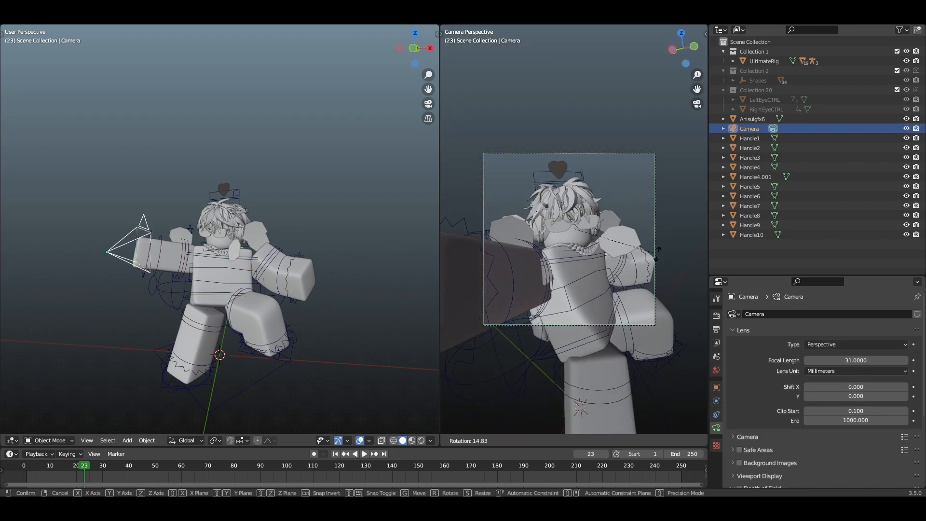
pyautogui.click(653, 274)
pyautogui.hotkey('shift', '`')
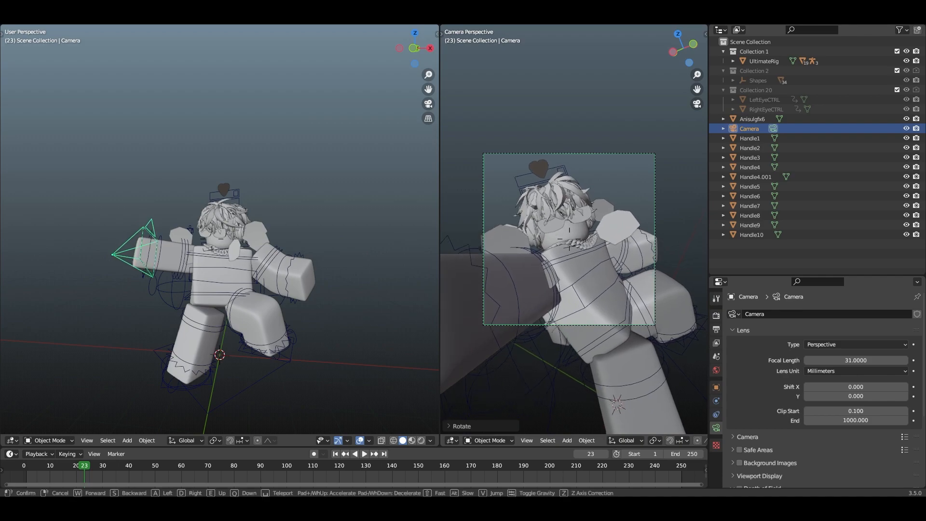
pyautogui.press('w')
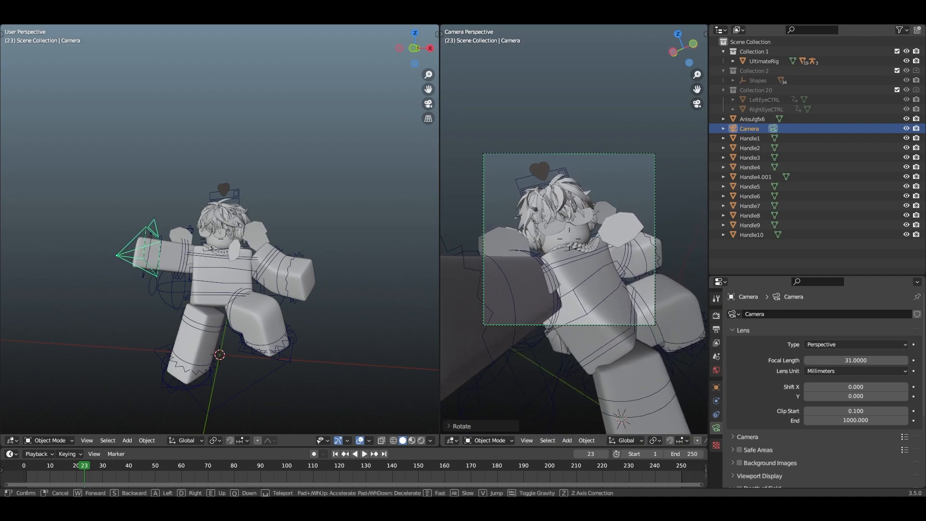
pyautogui.click(653, 282)
# Preview the tilted camera shot in rendered shading and examine the character's framing
pyautogui.press('z')
pyautogui.click(642, 138)
pyautogui.scroll(2, 649, 207)
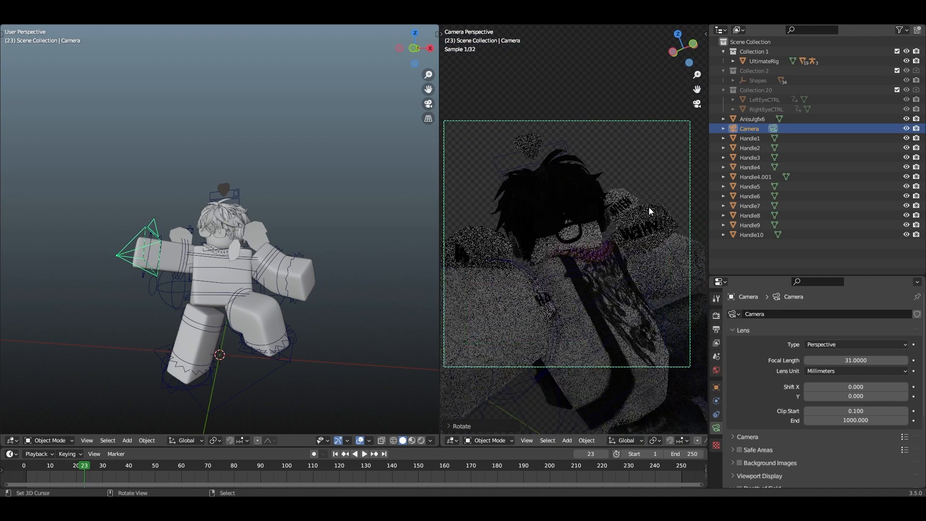
pyautogui.keyDown('shift'); pyautogui.moveTo(602, 243); pyautogui.dragTo(610, 242, button='middle'); pyautogui.keyUp('shift')
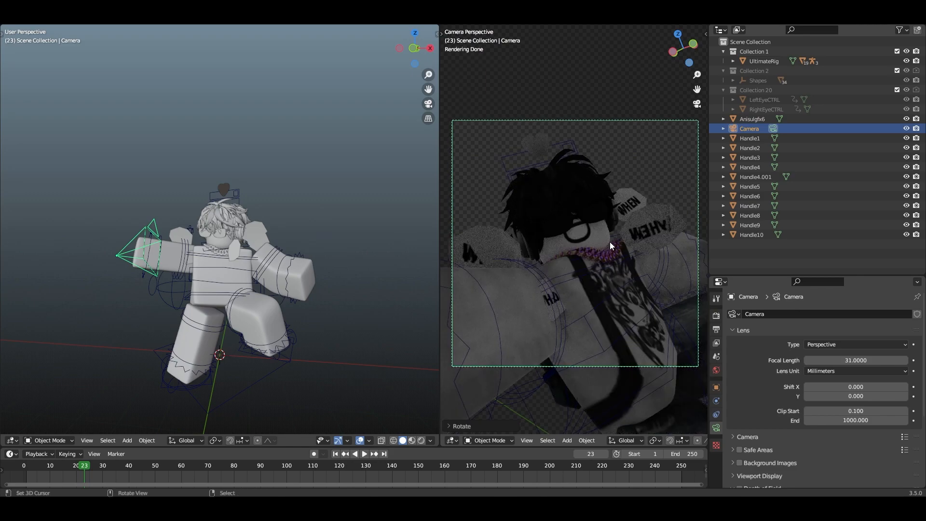
pyautogui.scroll(-2, 606, 240)
pyautogui.scroll(-3, 673, 442)
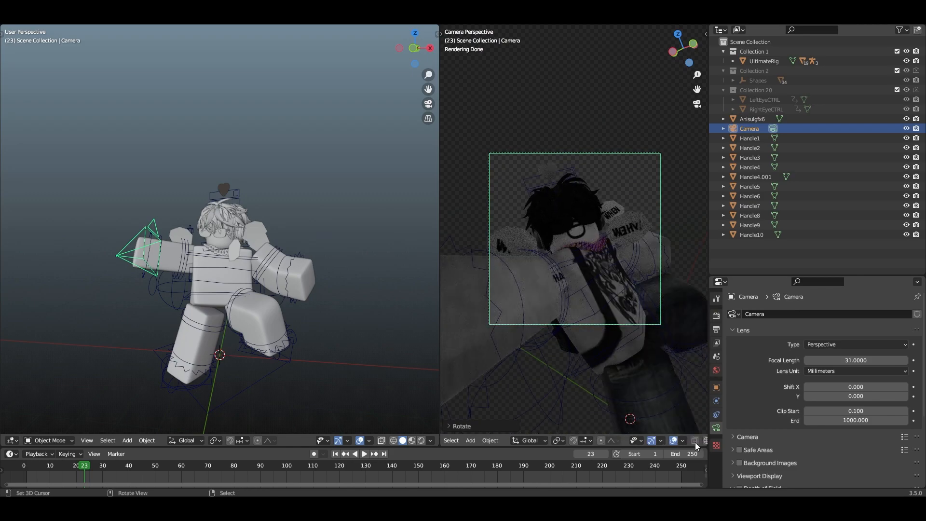
# Nudge the camera closer to the character using walk navigation in the camera view
pyautogui.scroll(2, 668, 333)
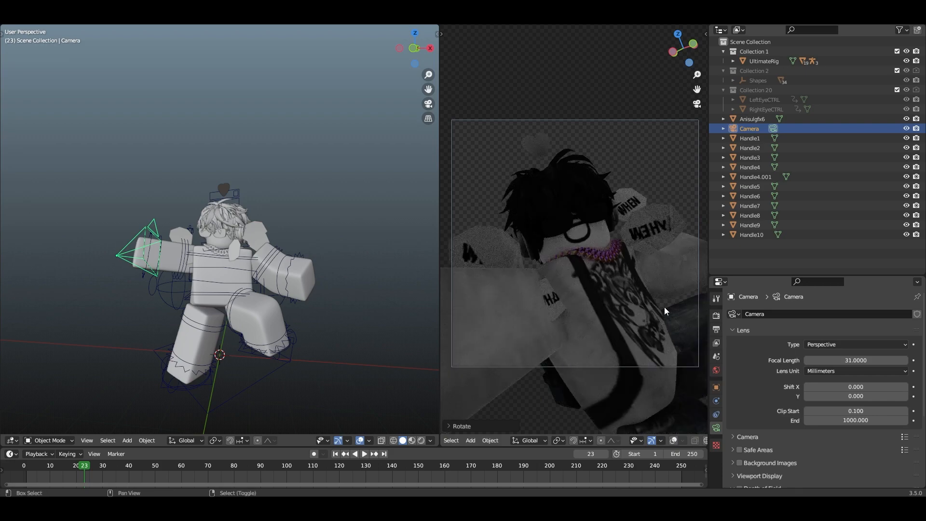
pyautogui.hotkey('shift', '`')
pyautogui.click(663, 306)
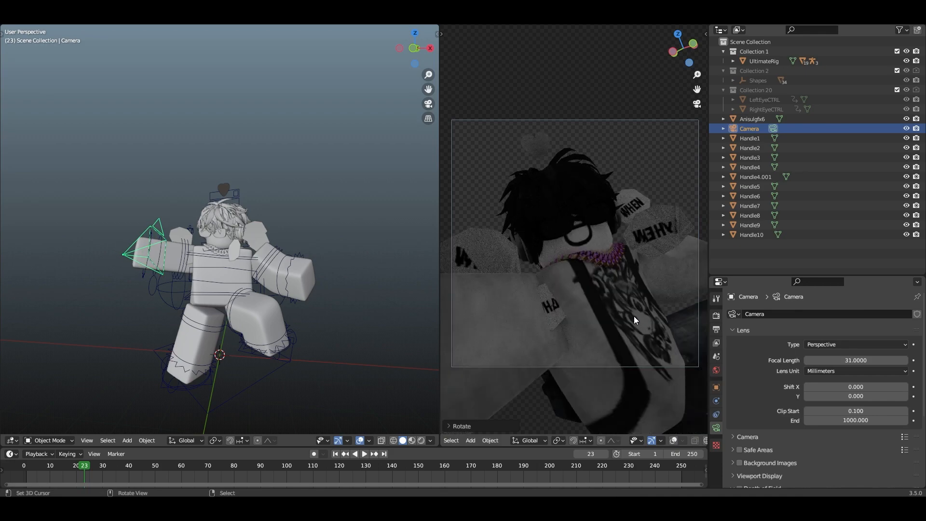
# Return the camera view to solid shading with overlays shown, and roll the camera slightly to refine the tilt
pyautogui.press('z')
pyautogui.click(645, 278)
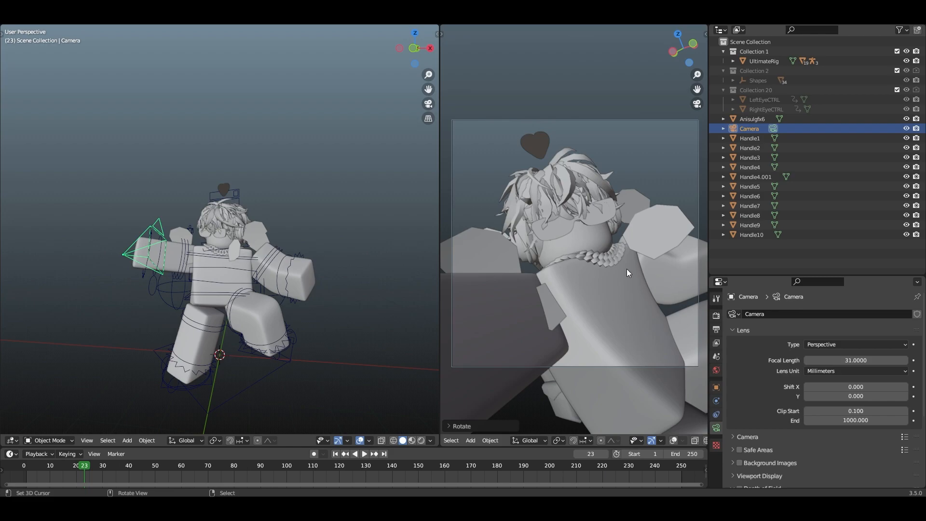
pyautogui.click(673, 440)
pyautogui.click(615, 121)
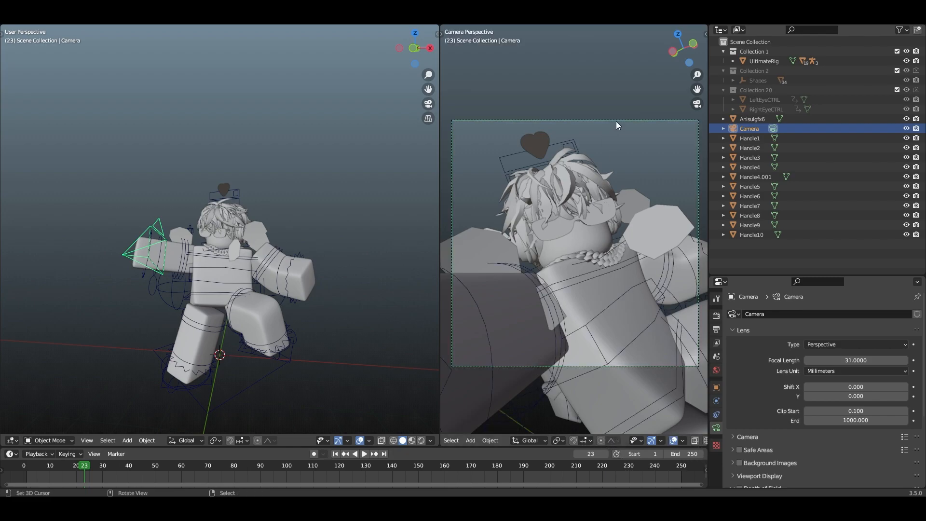
pyautogui.press('r')
pyautogui.click(658, 190)
# Try rotating the camera about the Z axis, and undo that rotation
pyautogui.press('r')
pyautogui.press('z')
pyautogui.click(663, 194)
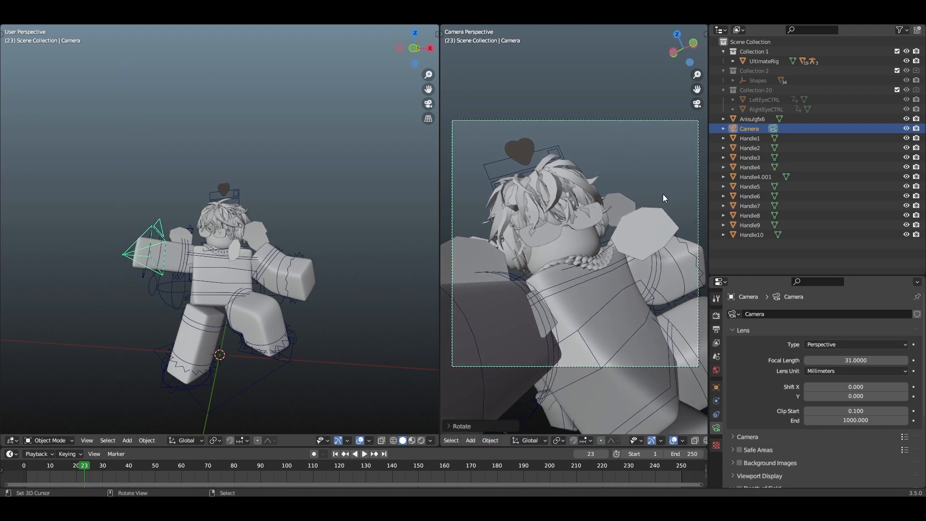
pyautogui.hotkey('ctrl', 'z')
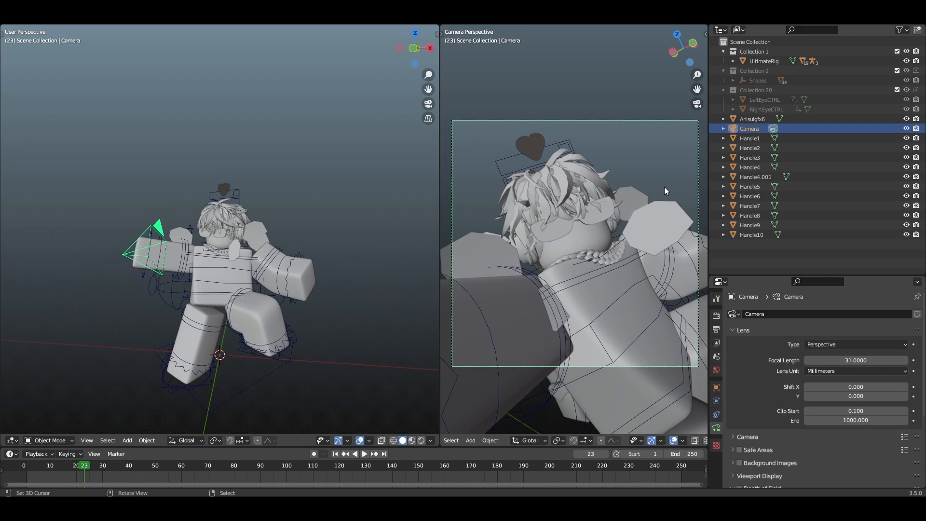
# Switch the camera view to rendered shading to check the adjusted framing
pyautogui.press('z')
pyautogui.click(595, 345)
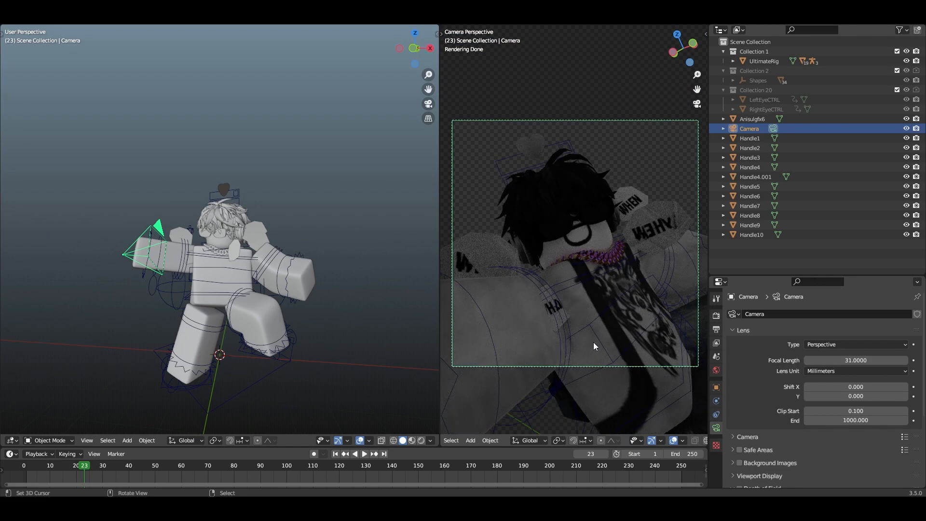
pyautogui.hotkey('shift', 'a')
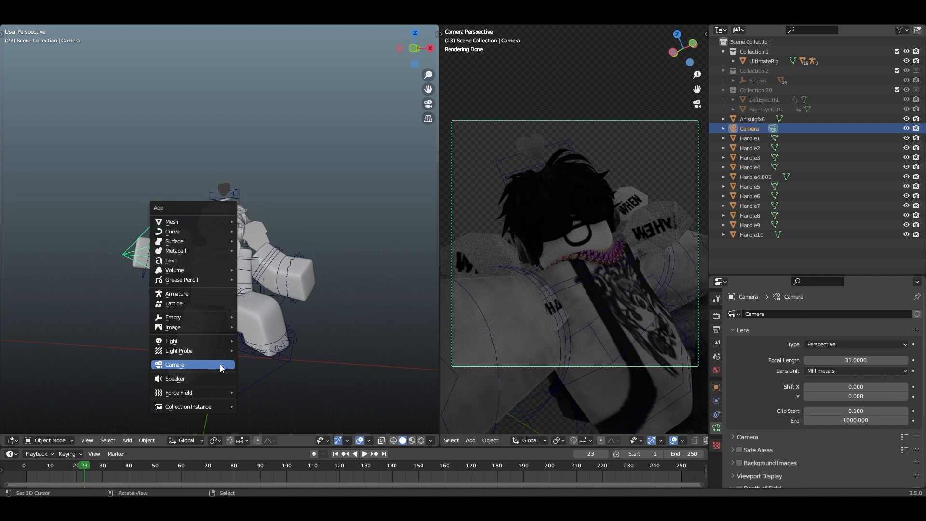
pyautogui.press('z')
pyautogui.click(723, 291)
pyautogui.press('z')
pyautogui.click(627, 132)
# Snap the 3D cursor to the world origin and add an area light there
pyautogui.hotkey('shift', 'a')
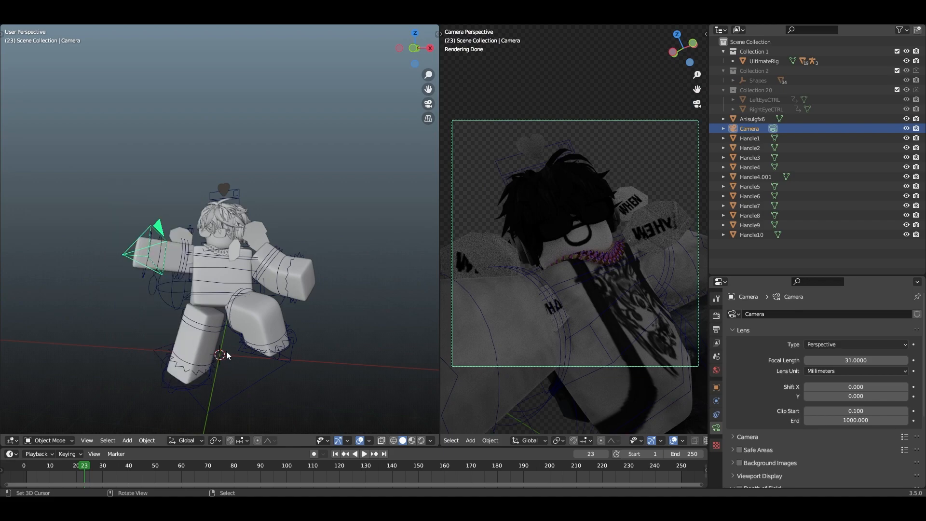
pyautogui.hotkey('shift', 's')
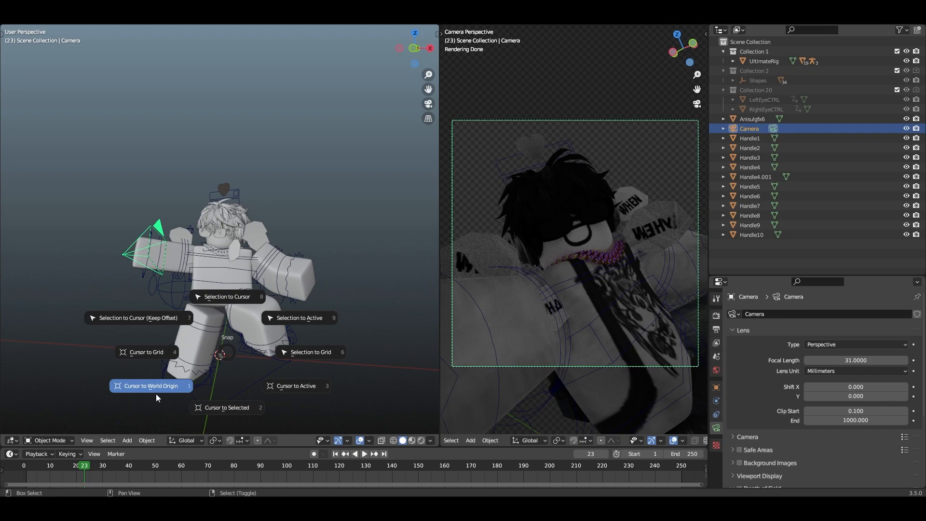
pyautogui.click(123, 412)
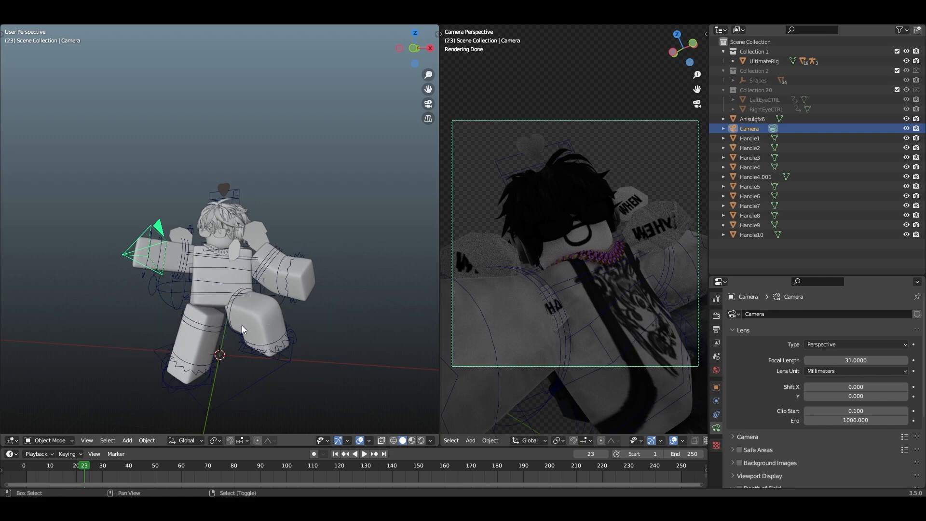
pyautogui.hotkey('shift', 'a')
pyautogui.moveTo(235, 304)
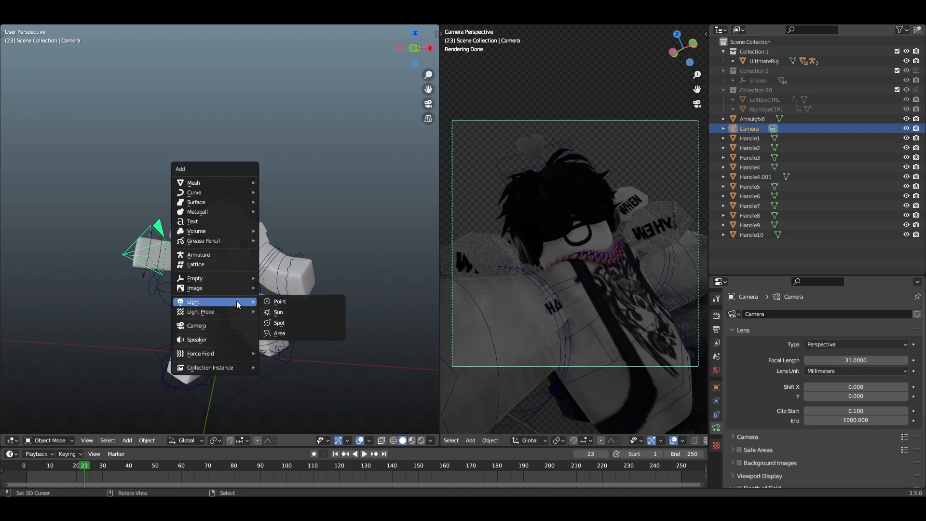
pyautogui.click(314, 335)
# Rotate the area light about the global Y axis to face upward, and enlarge it into a broad floor light beneath the character
pyautogui.write('r')
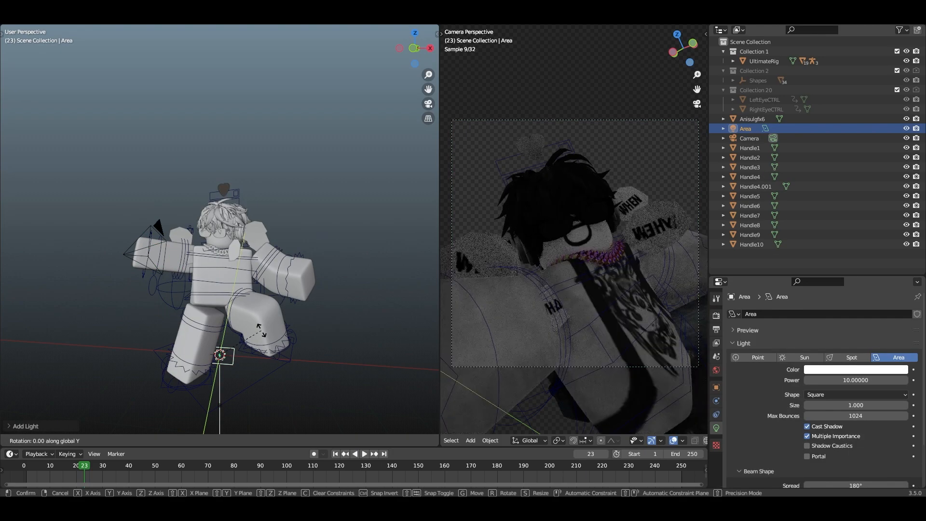
pyautogui.write('yy90')
pyautogui.press('Return')
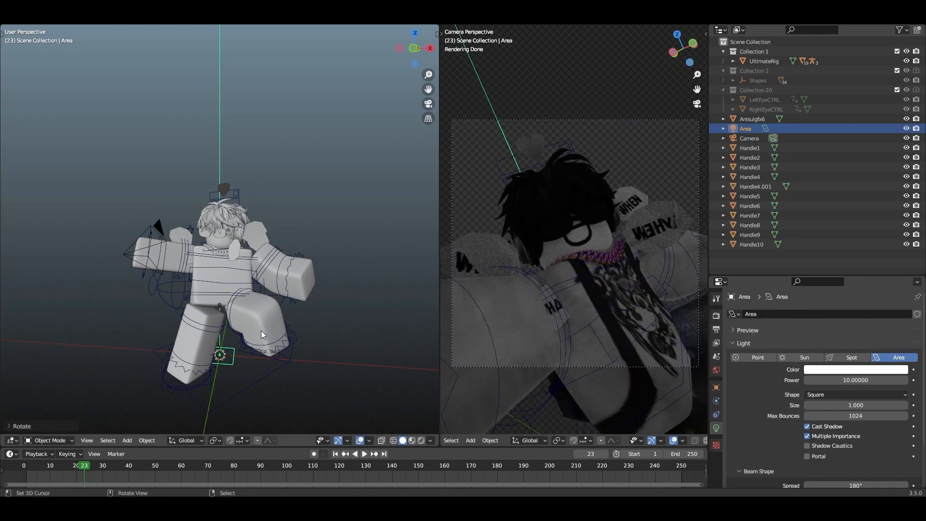
pyautogui.press('s')
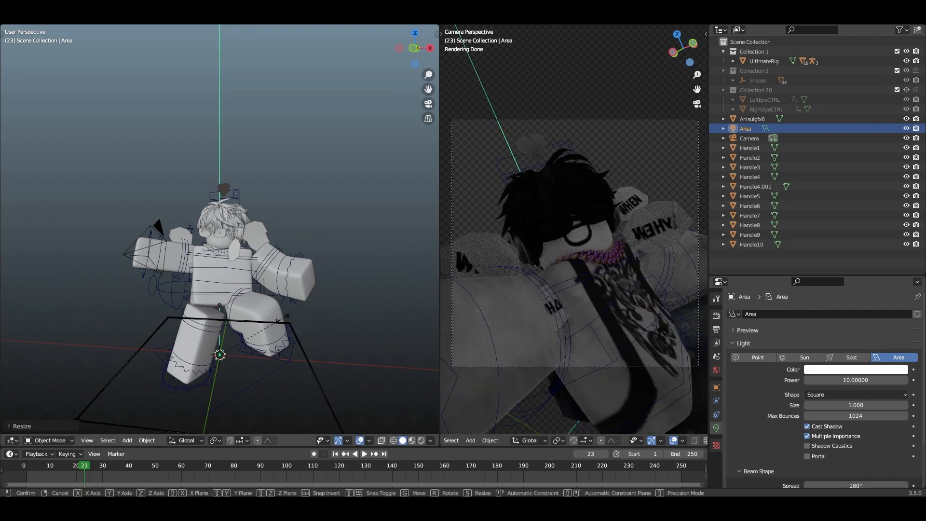
pyautogui.click(324, 283)
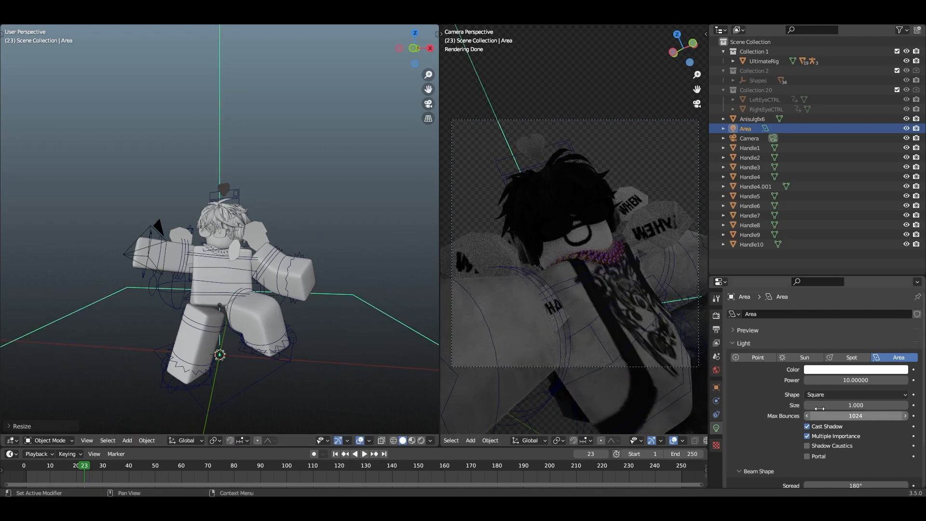
# Set the floor area light's power to about 338.3 and inspect its effect in the rendered camera view
pyautogui.moveTo(829, 380)
pyautogui.mouseDown()
pyautogui.moveTo(898, 380)
pyautogui.moveTo(814, 380)
pyautogui.mouseUp()
pyautogui.scroll(4, 600, 268)
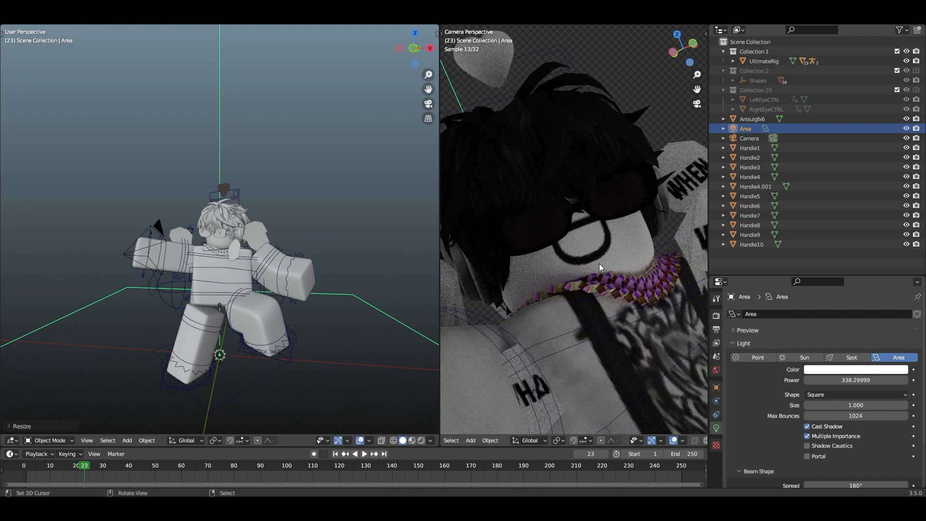
pyautogui.scroll(-4, 599, 267)
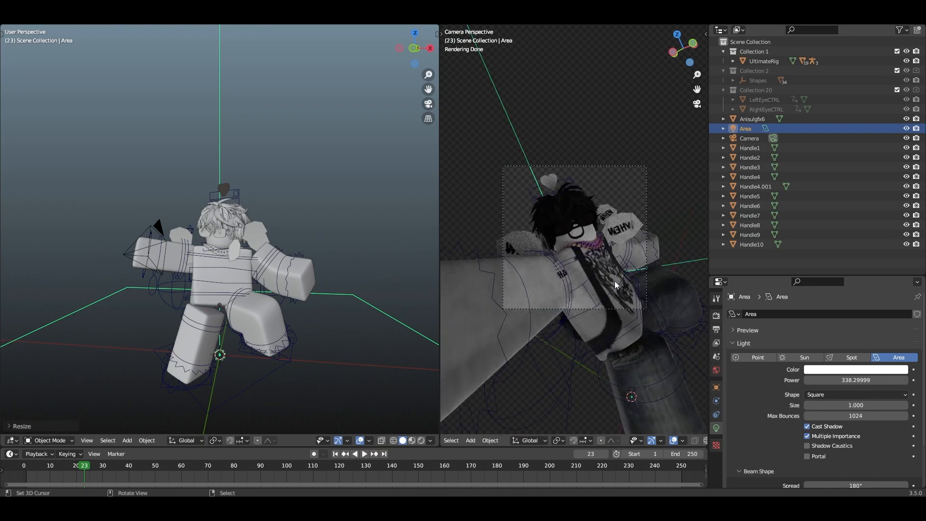
pyautogui.scroll(4, 630, 266)
pyautogui.scroll(-5, 637, 264)
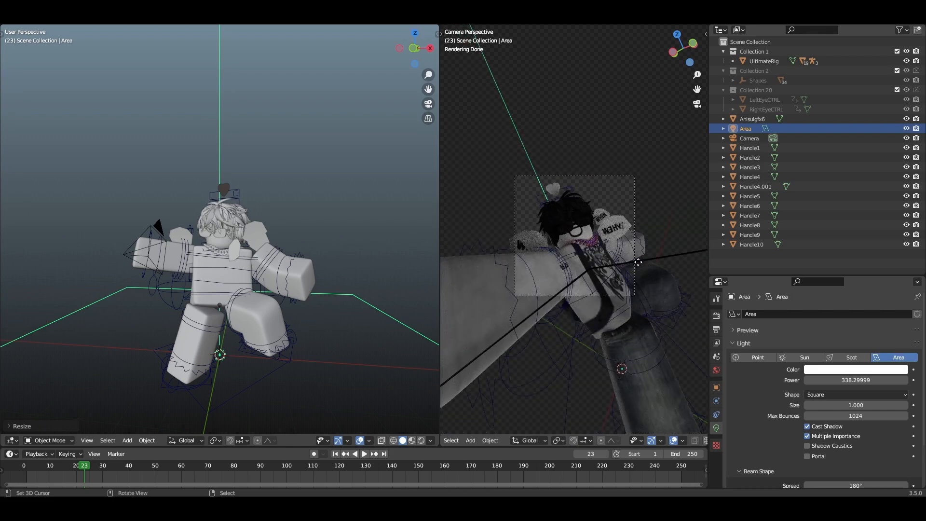
pyautogui.scroll(3, 565, 237)
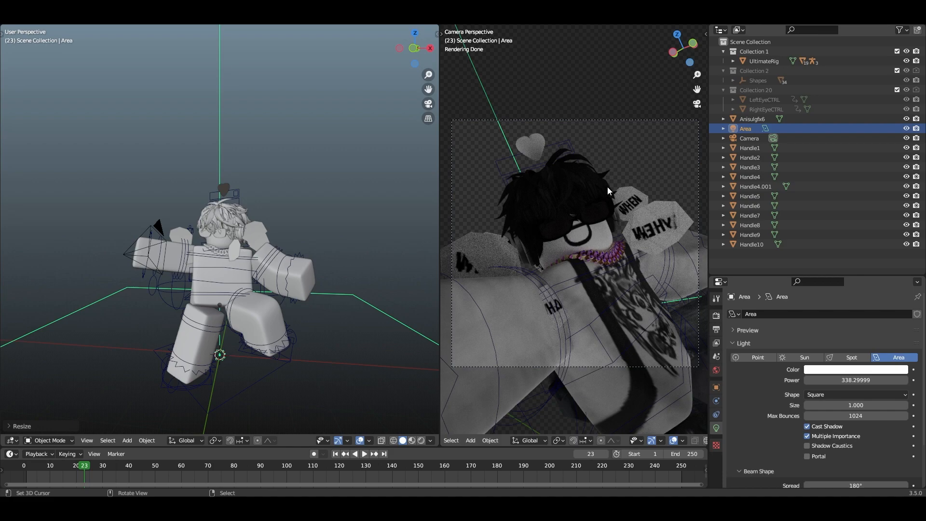
# Duplicate the area light, place the copy behind the character, and rotate it to aim at the character's back
pyautogui.moveTo(609, 173); pyautogui.dragTo(517, 294, button='middle')
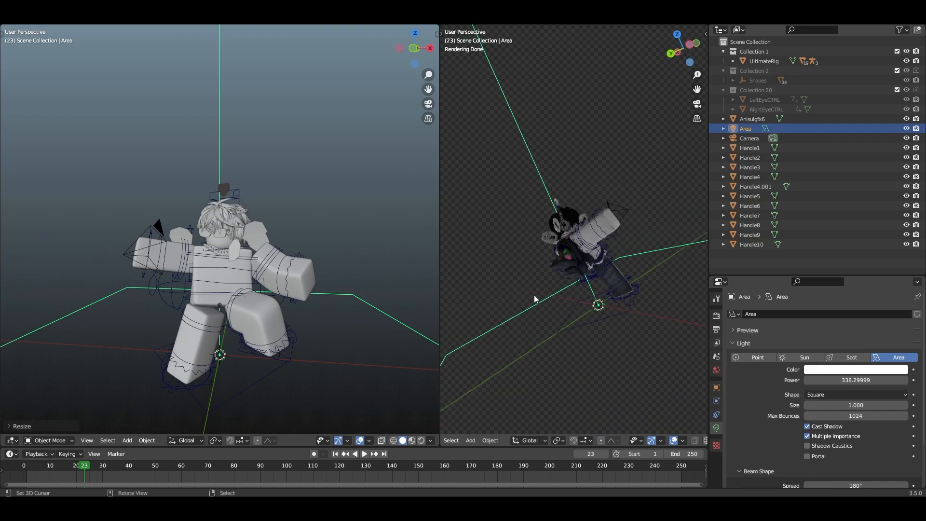
pyautogui.hotkey('shift', 'd')
pyautogui.click(705, 226)
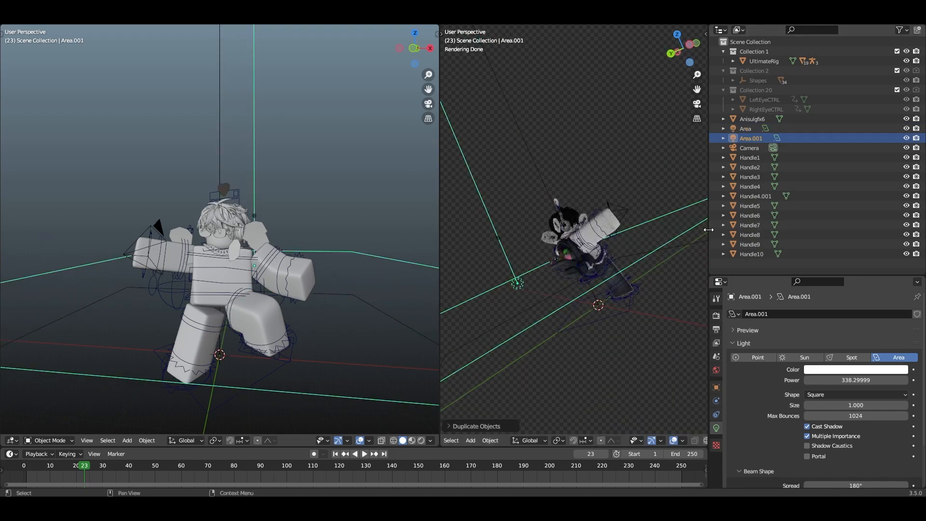
pyautogui.press('r')
pyautogui.click(534, 282)
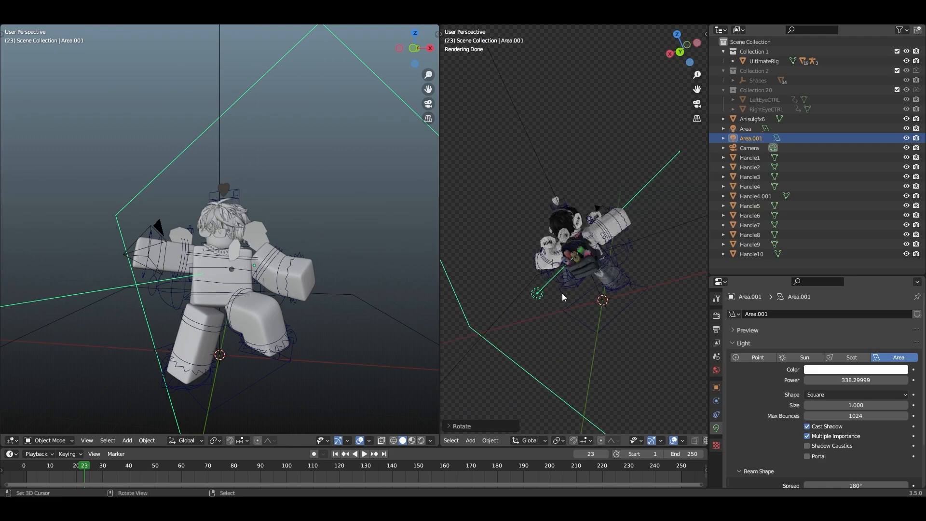
# Scale down the rear area light, reposition it behind the character, and check it through the camera
pyautogui.press('s')
pyautogui.click(556, 305)
pyautogui.press('g')
pyautogui.click(588, 294)
pyautogui.moveTo(588, 294); pyautogui.dragTo(523, 292, button='middle')
pyautogui.press('KP_0')
pyautogui.scroll(-2, 614, 260)
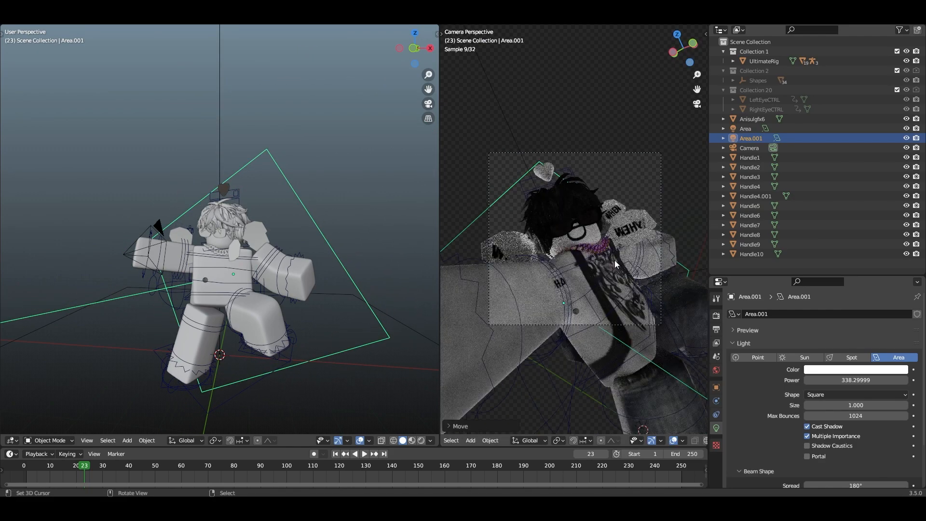
# Move the rear area light slightly higher behind the character and check the rim lighting through the camera
pyautogui.moveTo(582, 261); pyautogui.dragTo(629, 265, button='middle')
pyautogui.scroll(-4, 651, 265)
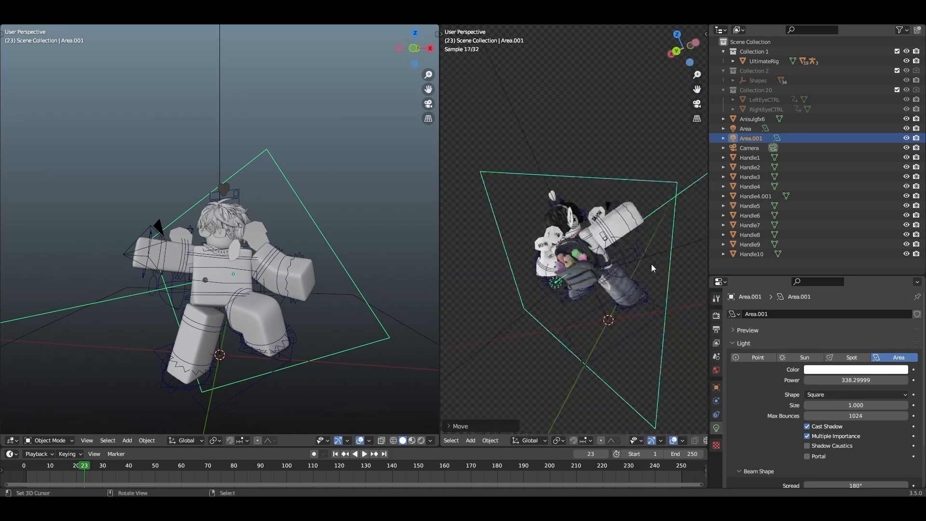
pyautogui.press('g')
pyautogui.click(599, 256)
pyautogui.press('KP_0')
pyautogui.scroll(8, 600, 256)
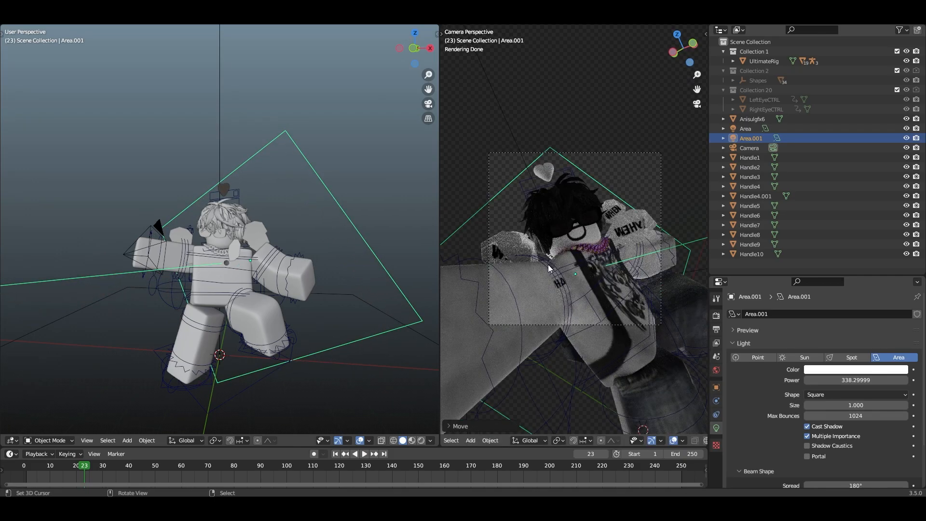
# Set the rear area light's power to about 1303.8
pyautogui.scroll(4, 576, 273)
pyautogui.scroll(-10, 569, 302)
pyautogui.keyDown('shift'); pyautogui.moveTo(609, 271); pyautogui.dragTo(581, 287, button='middle'); pyautogui.keyUp('shift')
pyautogui.scroll(4, 654, 309)
pyautogui.moveTo(848, 380)
pyautogui.mouseDown()
pyautogui.moveTo(904, 380)
pyautogui.moveTo(866, 380)
pyautogui.mouseUp()
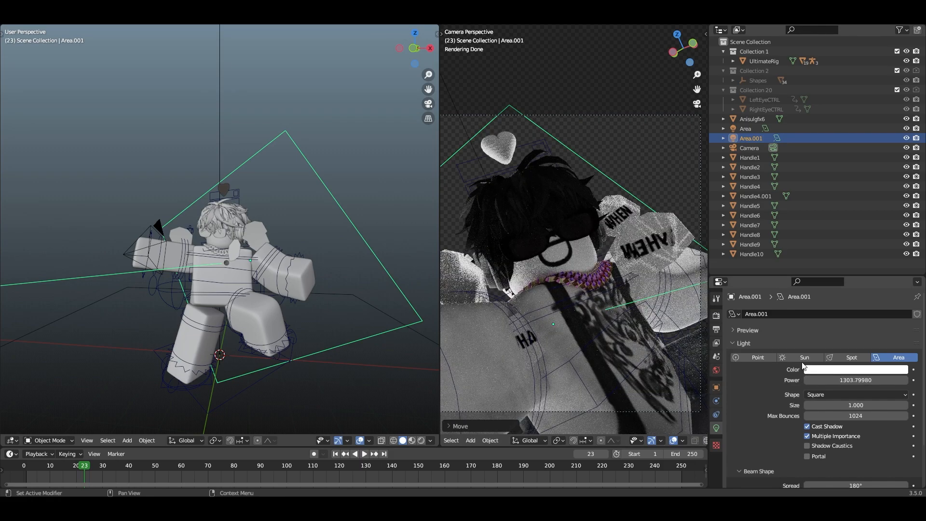
# Duplicate the rear area light, place the copy away from the character, and rotate it to face the character
pyautogui.scroll(-3, 559, 294)
pyautogui.moveTo(564, 277); pyautogui.dragTo(674, 299, button='middle')
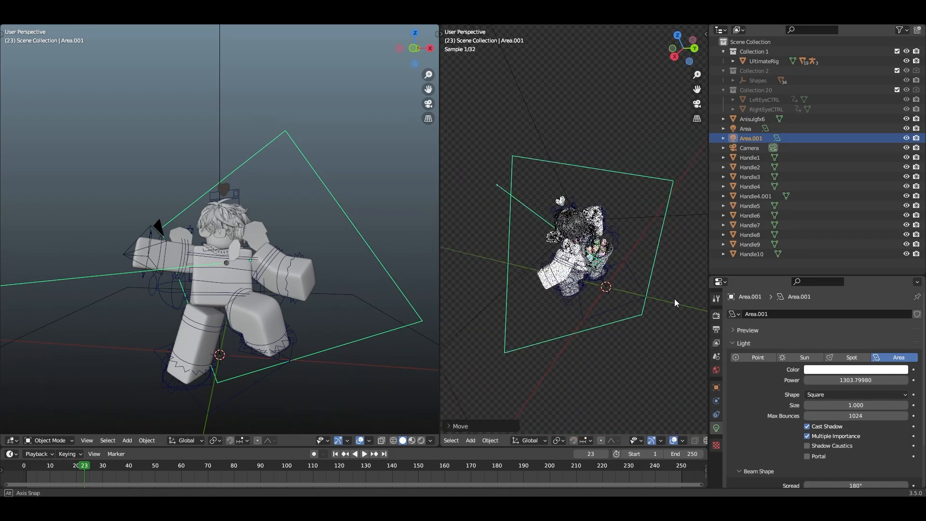
pyautogui.hotkey('shift', 'd')
pyautogui.click(509, 169)
pyautogui.moveTo(509, 169); pyautogui.dragTo(575, 232, button='middle')
pyautogui.press('r')
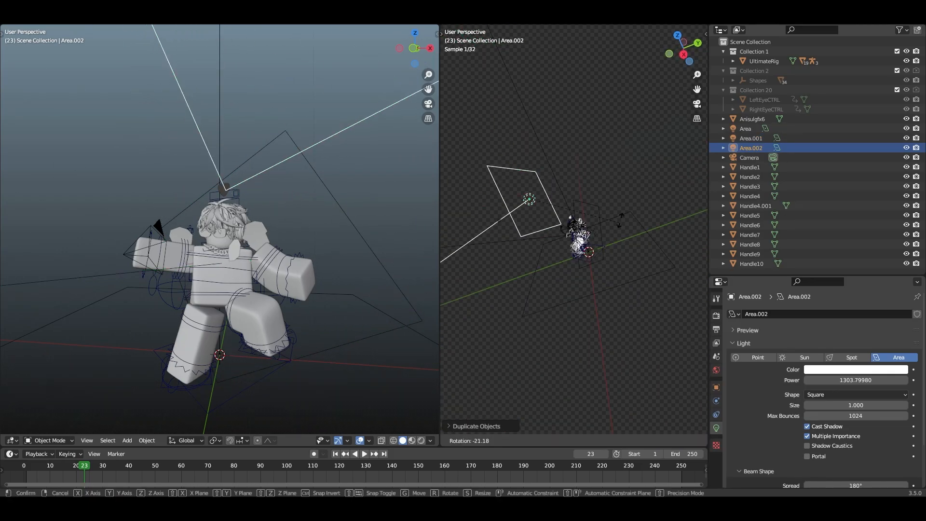
pyautogui.click(545, 115)
# Move the new area light above the character and check its lighting through the camera
pyautogui.press('KP_0')
pyautogui.moveTo(579, 189); pyautogui.dragTo(570, 169, button='middle')
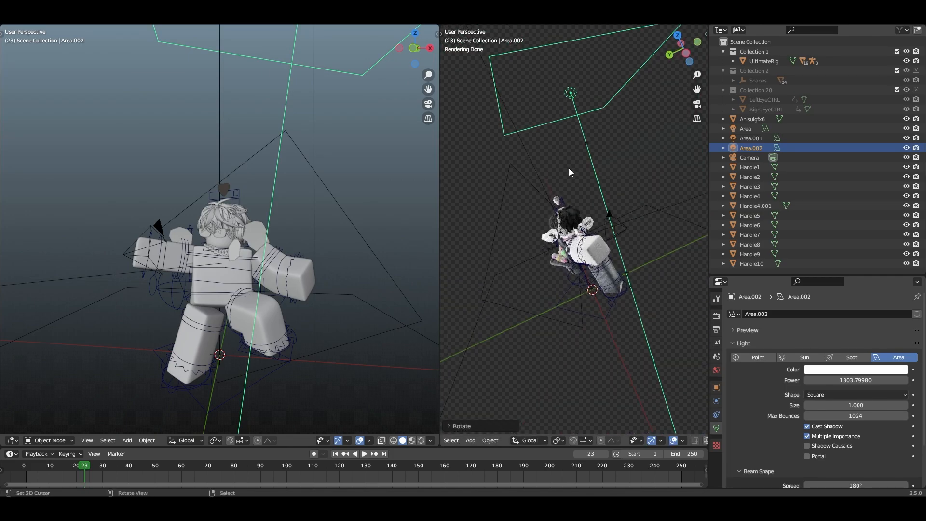
pyautogui.press('g')
pyautogui.click(607, 218)
pyautogui.press('KP_0')
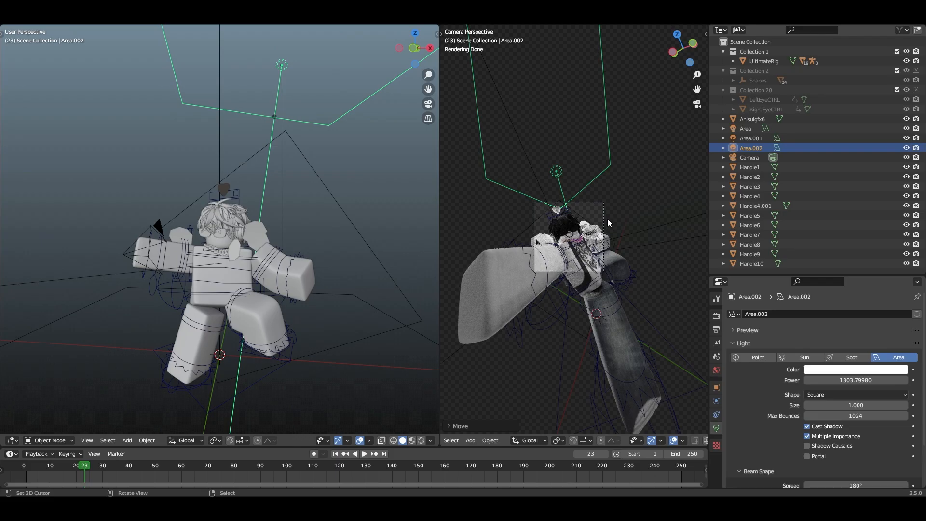
# Widen the rendered camera viewport and hide its overlays to see the lit character unobstructed
pyautogui.keyDown('shift'); pyautogui.moveTo(637, 186); pyautogui.dragTo(612, 179, button='middle'); pyautogui.keyUp('shift')
pyautogui.moveTo(441, 262); pyautogui.dragTo(345, 262)
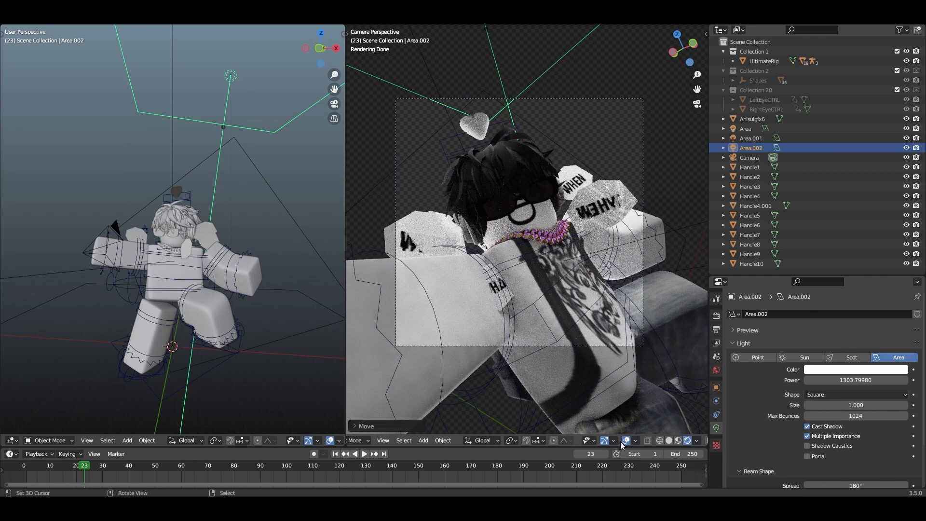
pyautogui.scroll(3, 615, 270)
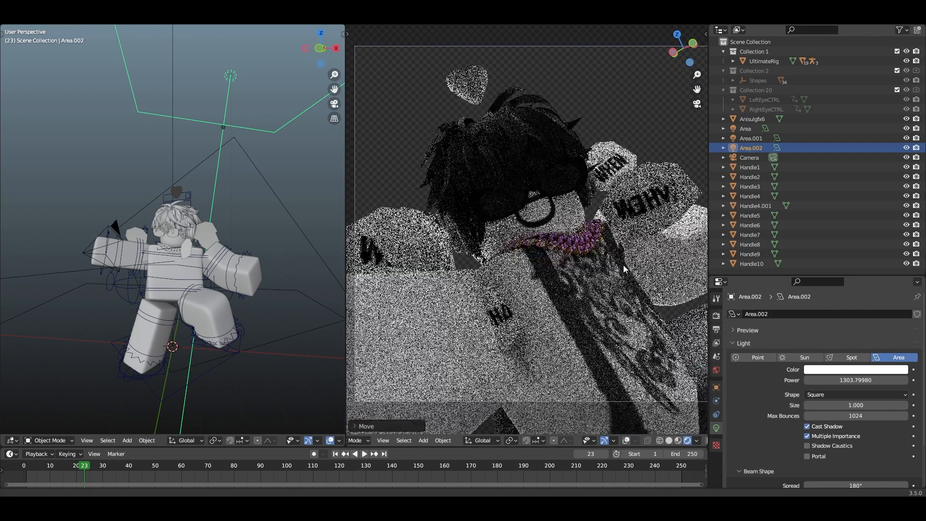
# Open the Handle4.001 speech-shard accessory in Edit Mode and isolate it in local view
pyautogui.click(514, 334)
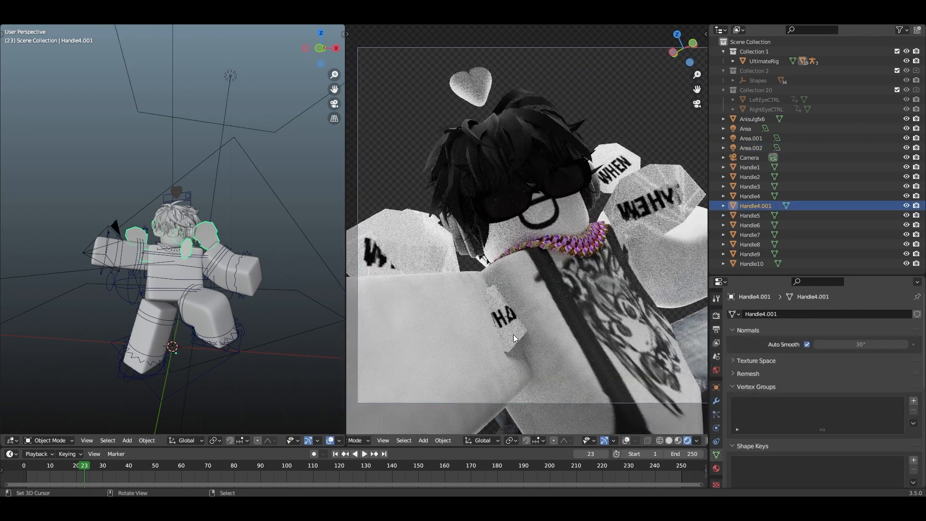
pyautogui.scroll(5, 130, 266)
pyautogui.press('Tab')
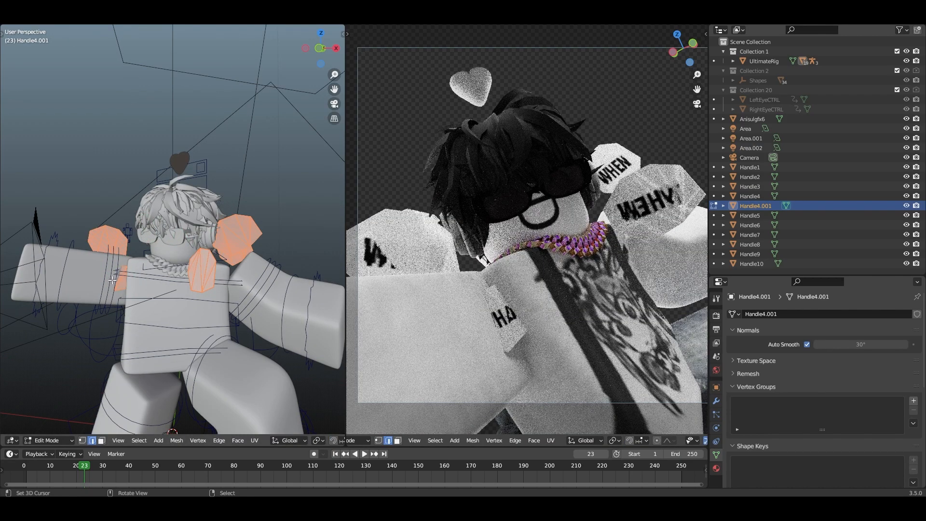
pyautogui.press('KP_Divide')
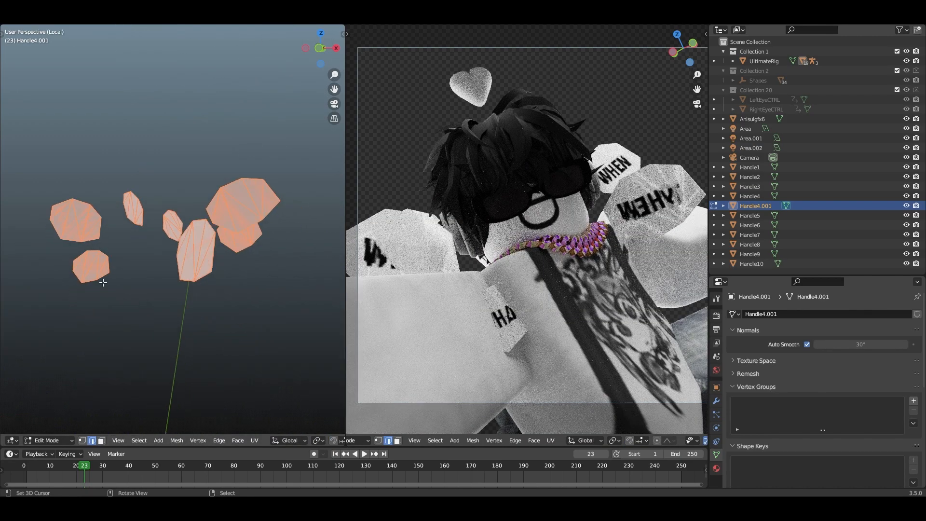
# Delete the faces of the small accessory shard overlapping the outstretched arm, and return to the full scene in Object Mode
pyautogui.hotkey('alt', 'a')
pyautogui.press('3')
pyautogui.press('c')
pyautogui.click(94, 283)
pyautogui.press('Escape')
pyautogui.press('x')
pyautogui.click(86, 312)
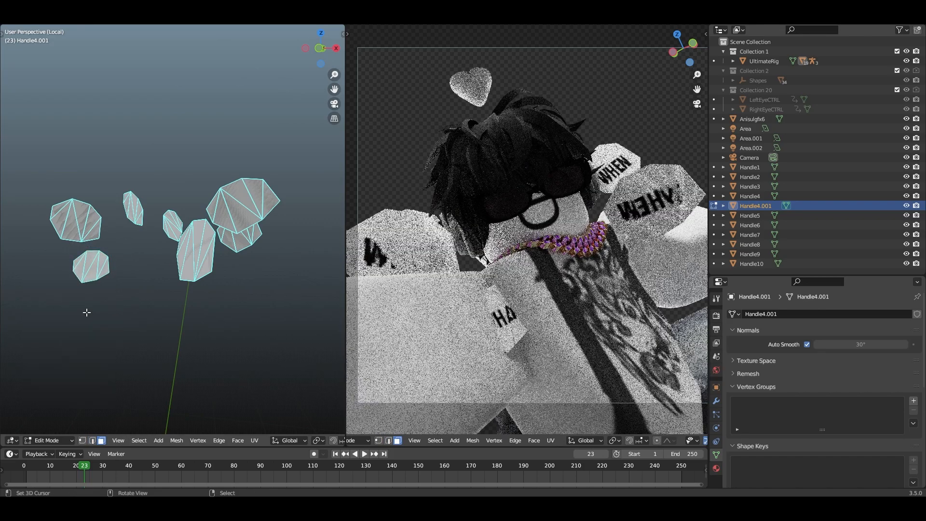
pyautogui.press('c')
pyautogui.click(93, 295)
pyautogui.press('Escape')
pyautogui.press('x')
pyautogui.click(95, 291)
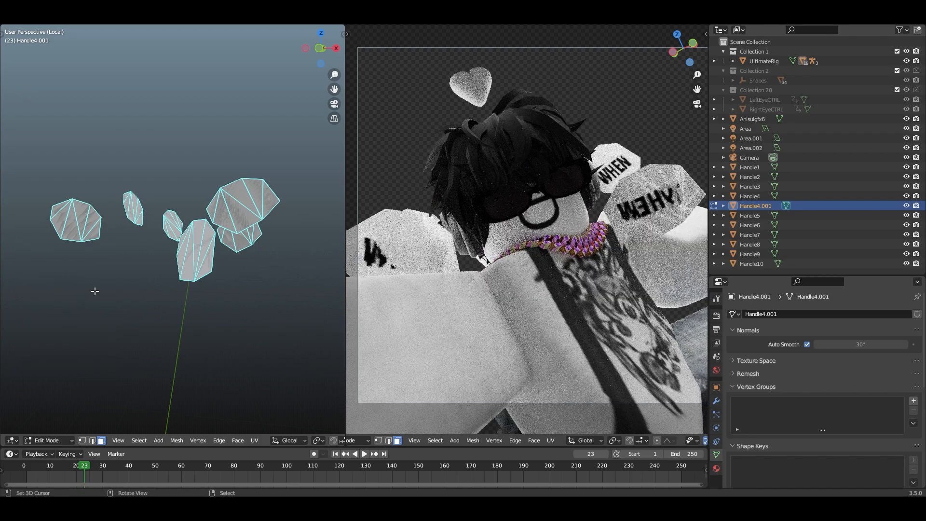
pyautogui.press('Tab')
pyautogui.press('KP_Divide')
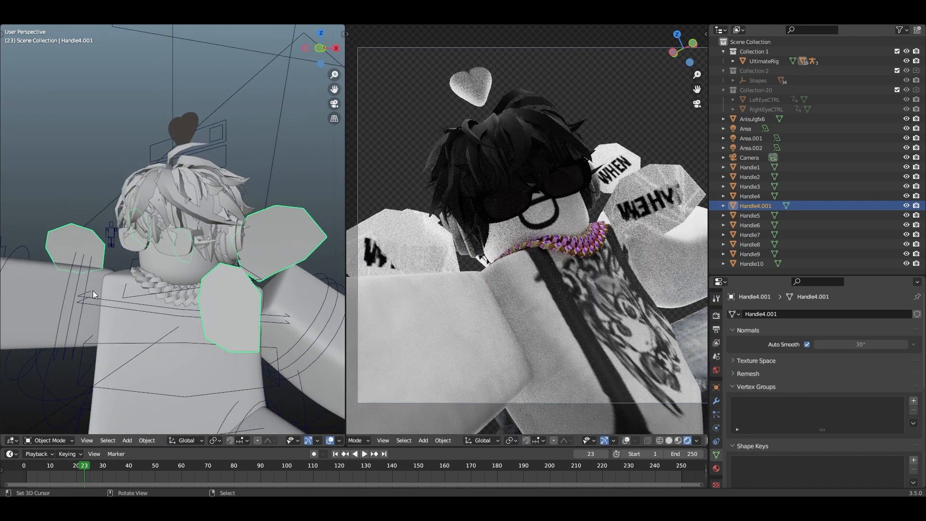
# View the solid scene through the camera and rotate the camera slightly about the global Z axis
pyautogui.press('KP_0')
pyautogui.scroll(-3, 410, 207)
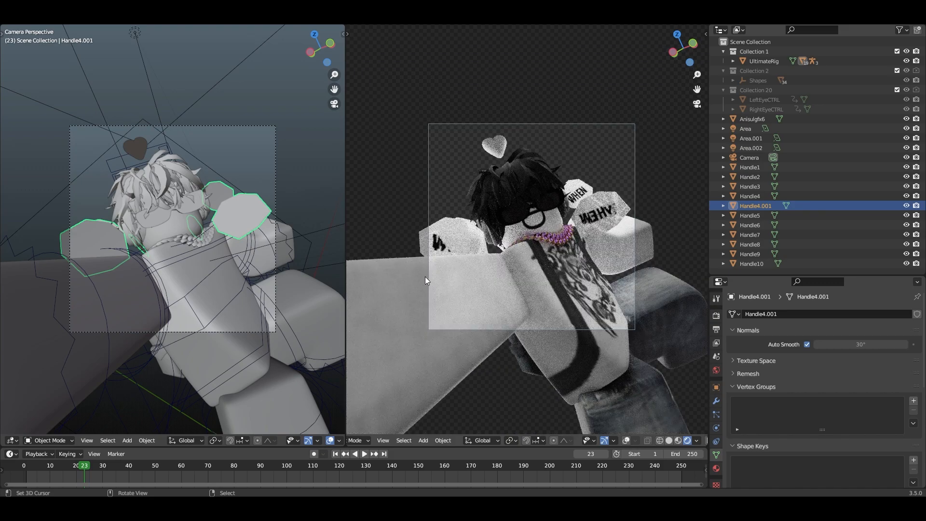
pyautogui.click(274, 131)
pyautogui.press('r')
pyautogui.press('z')
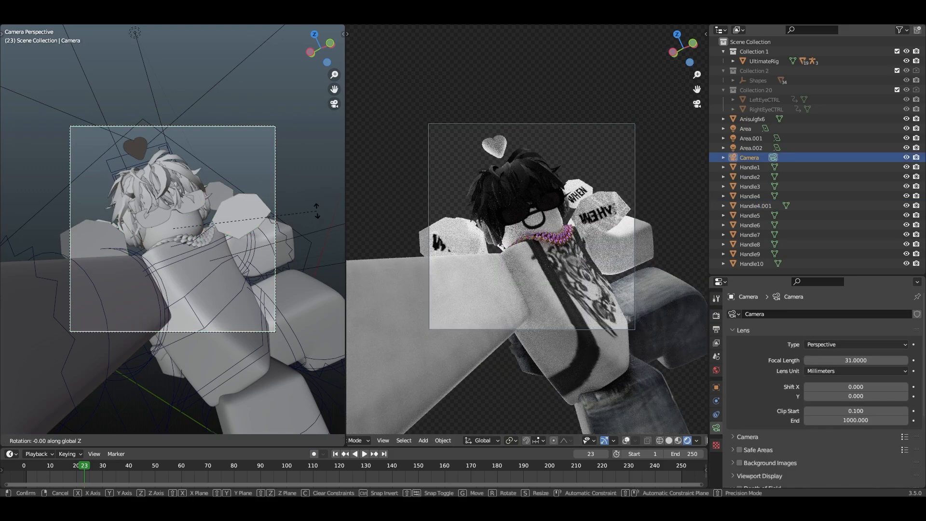
pyautogui.click(316, 210)
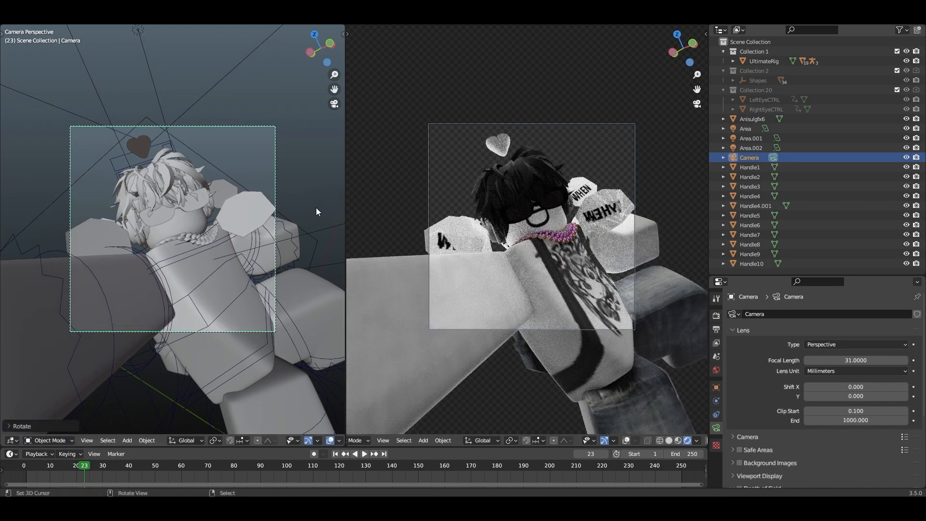
# Roll the camera by about 0.5° with a rotation not locked to any axis
pyautogui.press('r')
pyautogui.press('z')
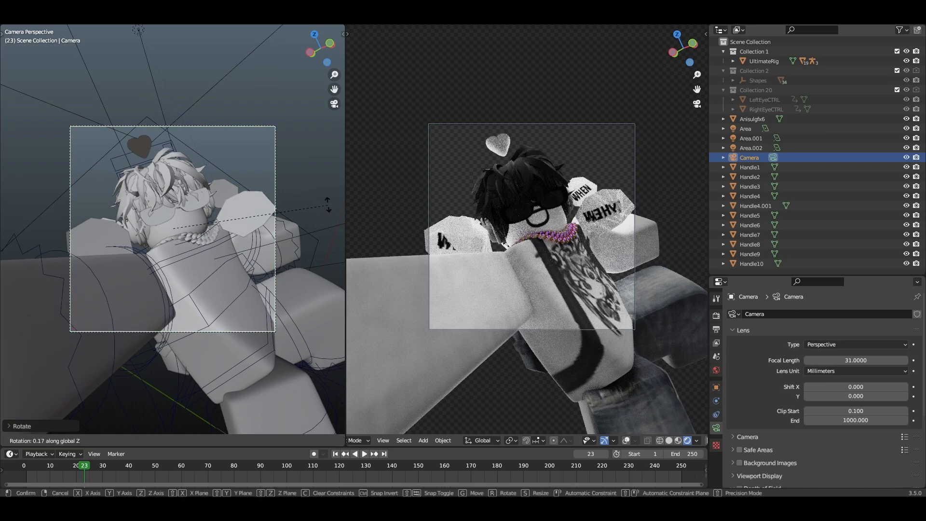
pyautogui.press('z')
pyautogui.press('z')
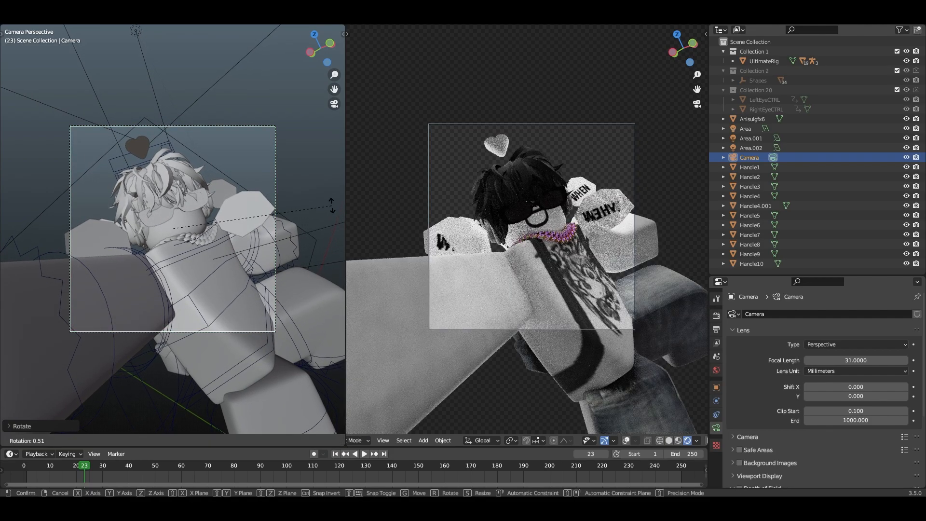
pyautogui.click(331, 205)
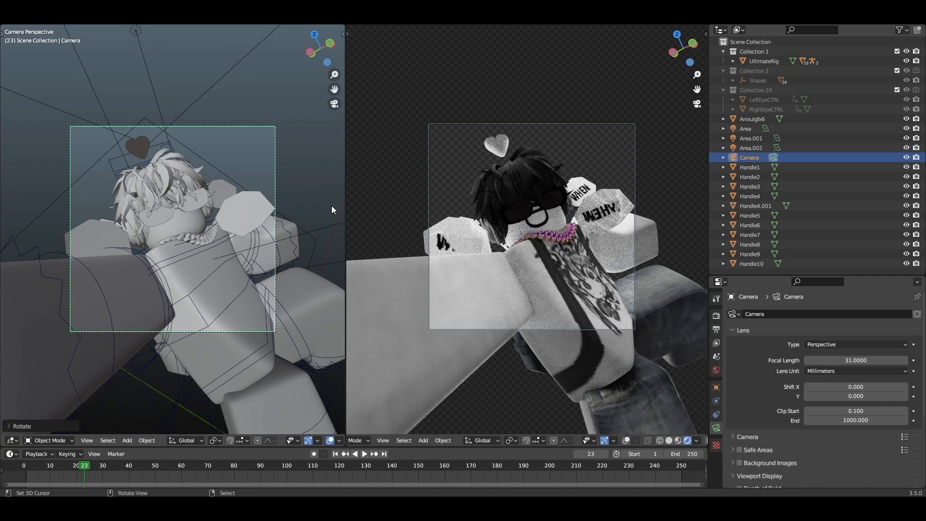
# Fine-tune the camera framing with walk navigation and save the file
pyautogui.hotkey('shift', '`')
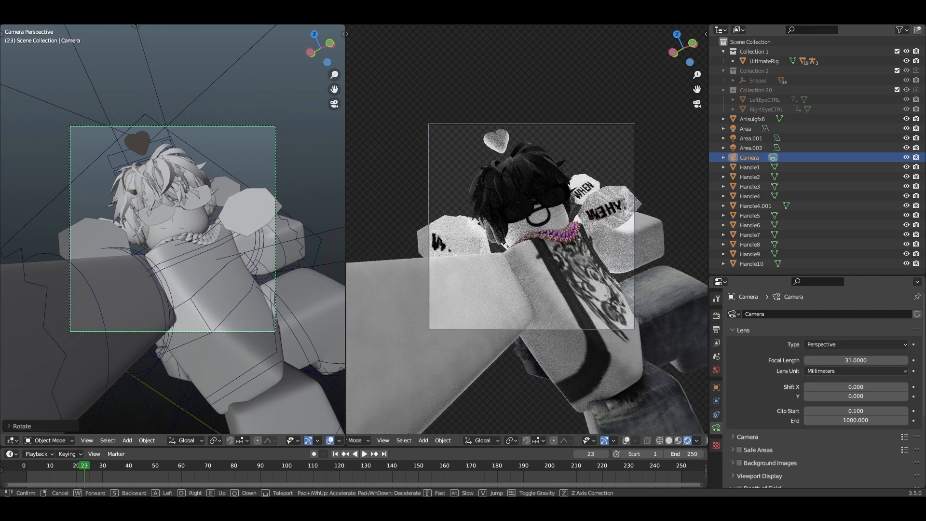
pyautogui.click(341, 215)
pyautogui.hotkey('ctrl', 's')
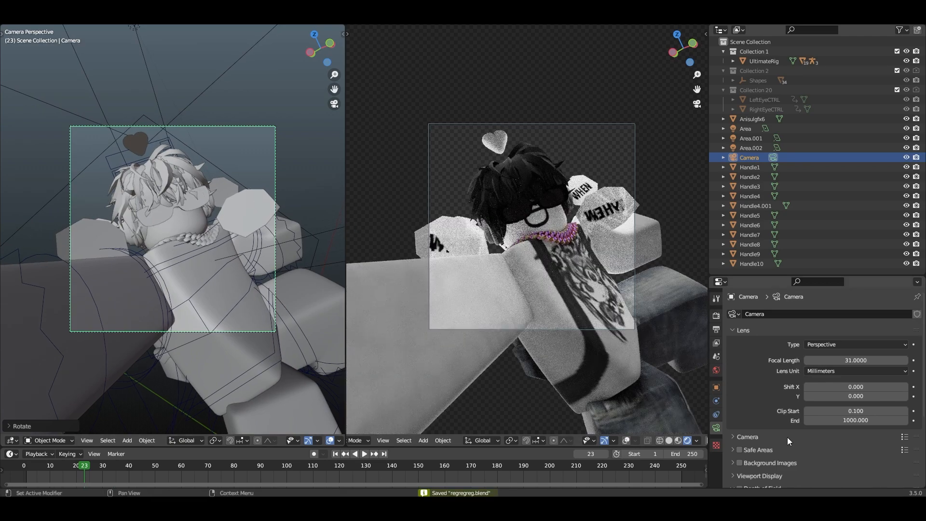
# Set the color management view transform to Raw and the gamma to 1.848
pyautogui.click(715, 315)
pyautogui.scroll(-5, 828, 411)
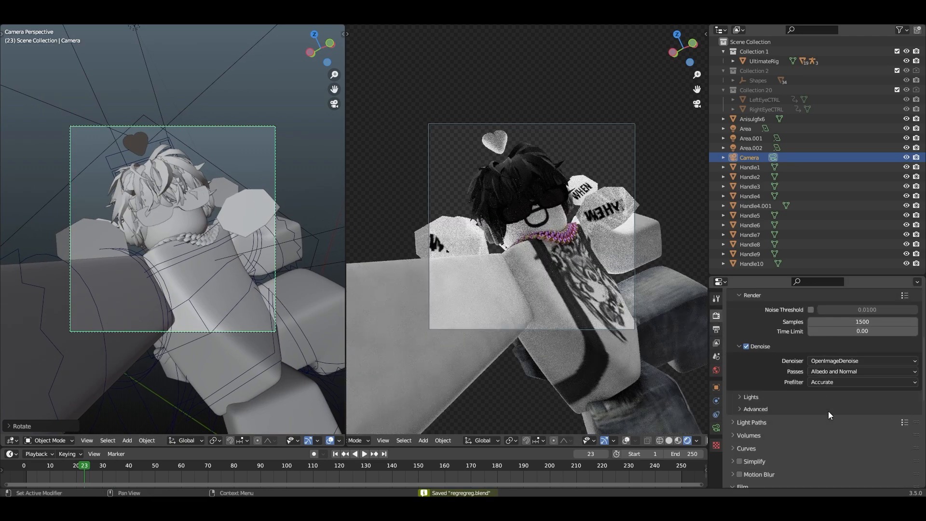
pyautogui.scroll(-6, 829, 410)
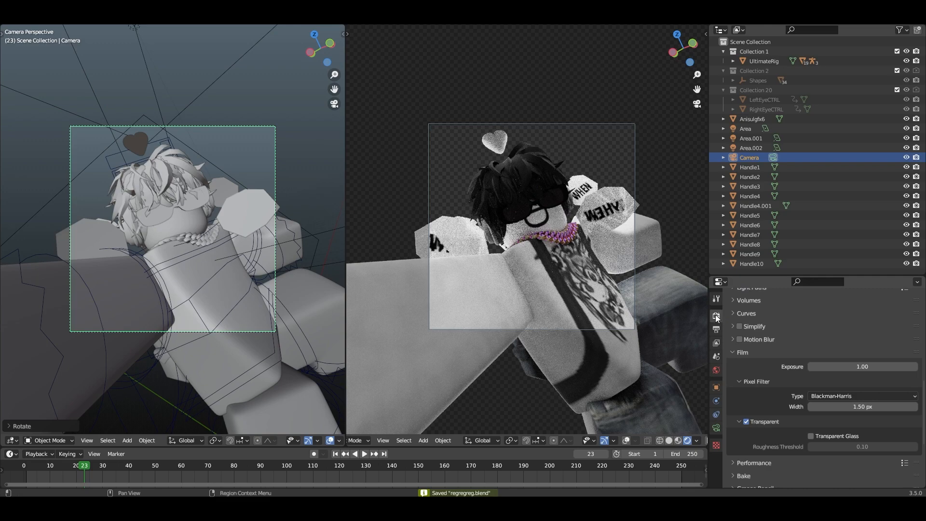
pyautogui.scroll(-6, 783, 439)
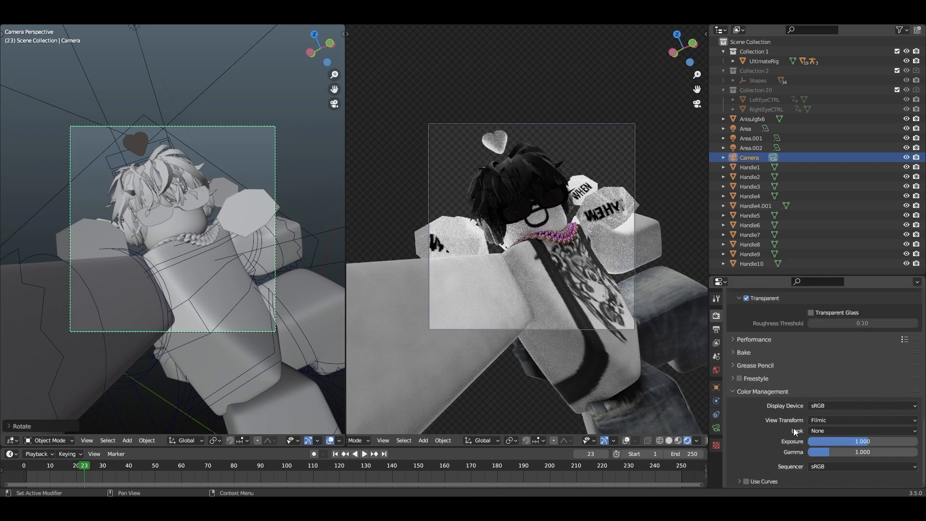
pyautogui.click(823, 419)
pyautogui.click(829, 463)
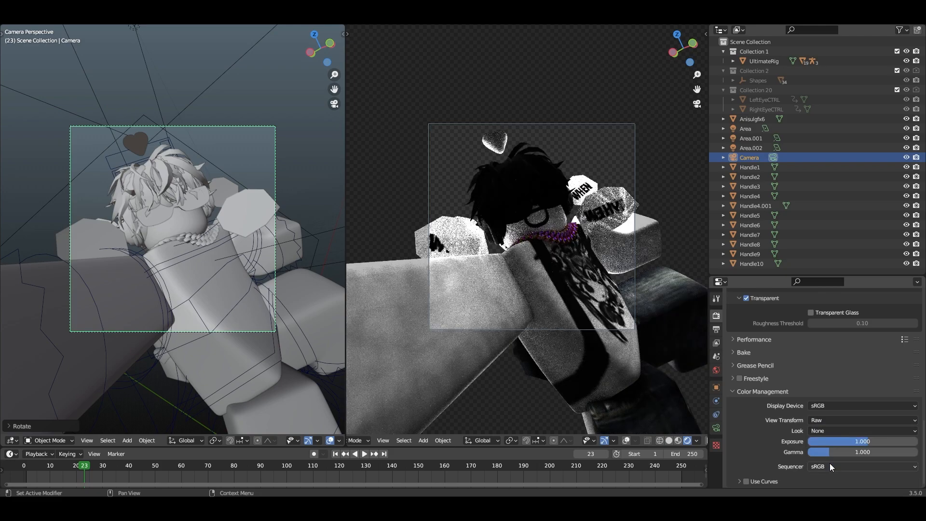
pyautogui.moveTo(863, 440); pyautogui.dragTo(891, 452)
pyautogui.rightClick(871, 441)
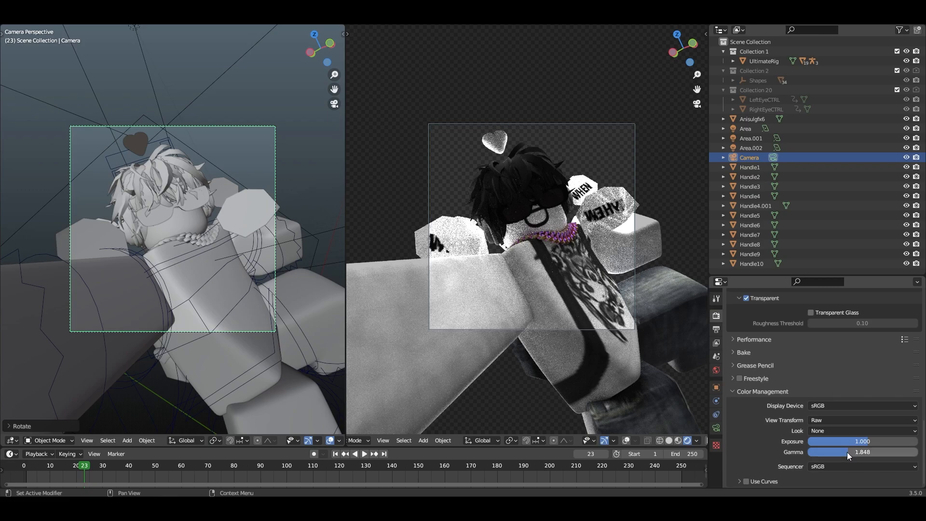
# Select the glasses and make their shared Handle7Mtl material a single-user copy
pyautogui.scroll(4, 543, 223)
pyautogui.scroll(2, 577, 169)
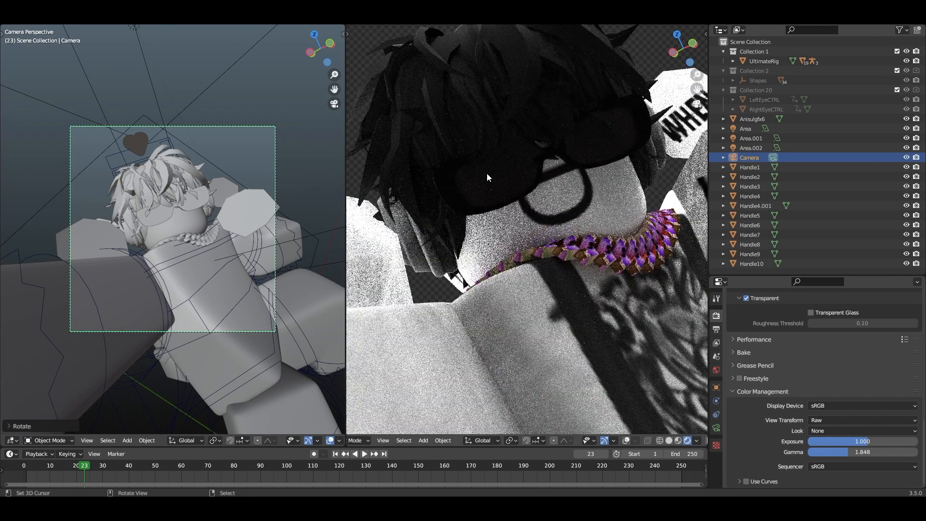
pyautogui.click(163, 212)
pyautogui.scroll(2, 163, 212)
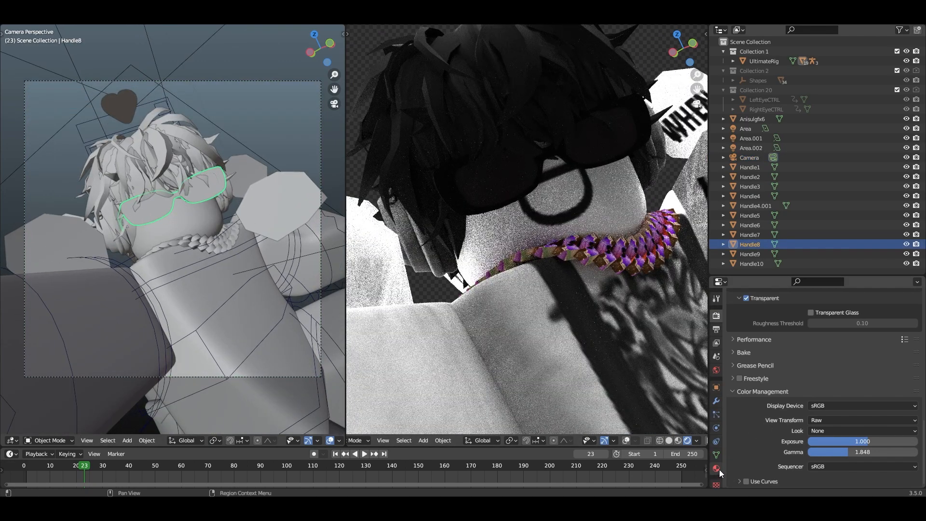
pyautogui.click(718, 469)
pyautogui.scroll(-5, 831, 398)
pyautogui.scroll(6, 833, 397)
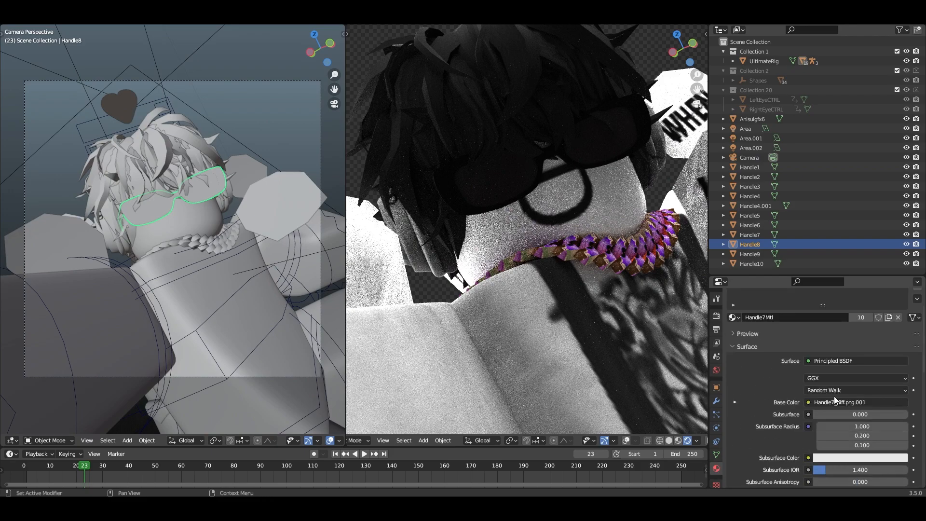
pyautogui.press('Tab')
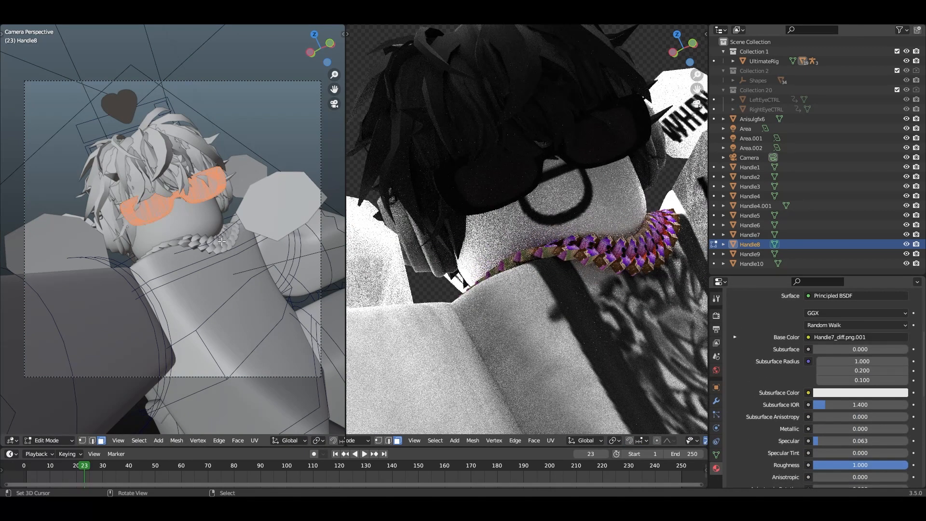
pyautogui.scroll(5, 863, 327)
pyautogui.click(888, 367)
pyautogui.press('Tab')
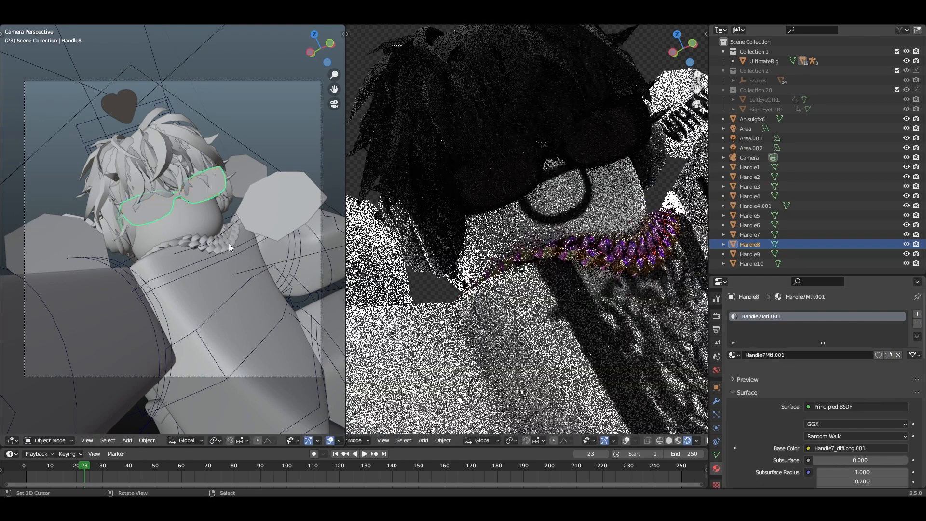
# Set the glasses material's roughness to 0.505, metallic to 0.586 and specular to 0.406, and inspect the lenses in the render
pyautogui.scroll(6, 220, 232)
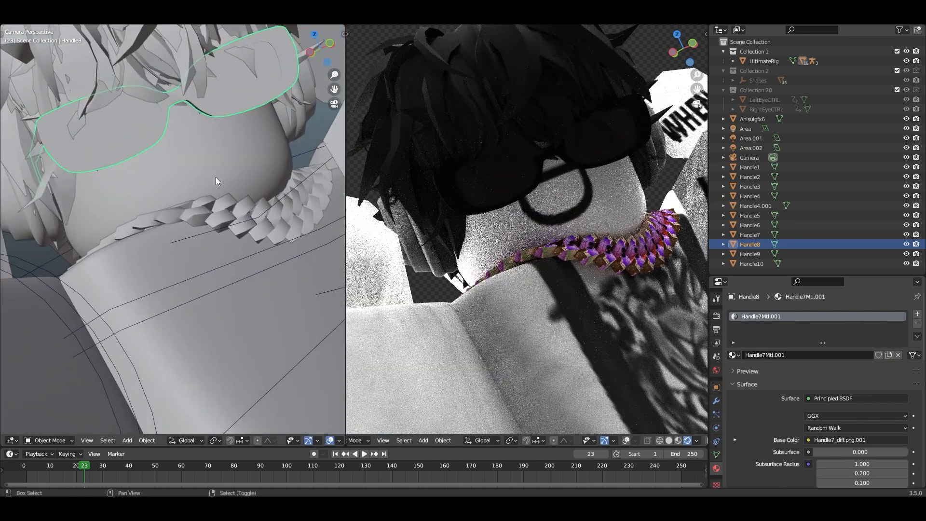
pyautogui.scroll(-5, 245, 253)
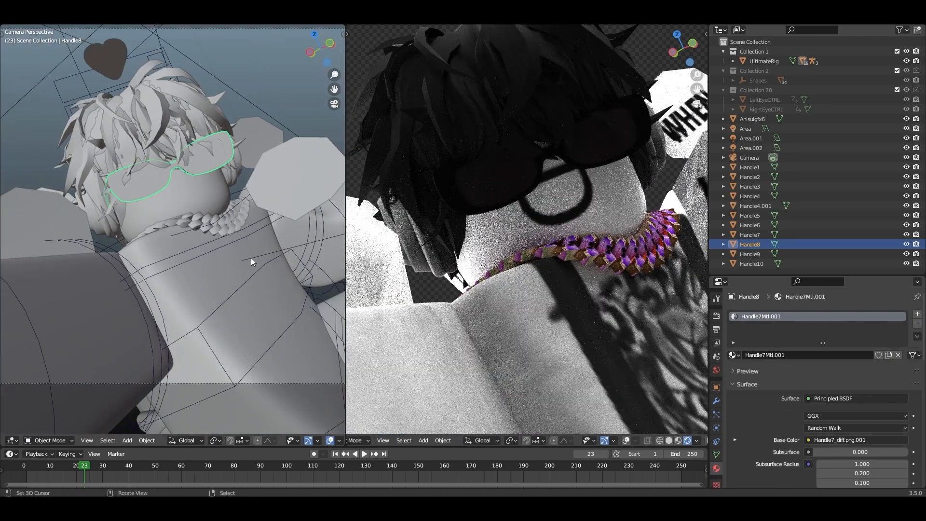
pyautogui.scroll(-8, 819, 385)
pyautogui.moveTo(906, 414); pyautogui.dragTo(861, 414)
pyautogui.moveTo(828, 377); pyautogui.dragTo(870, 389)
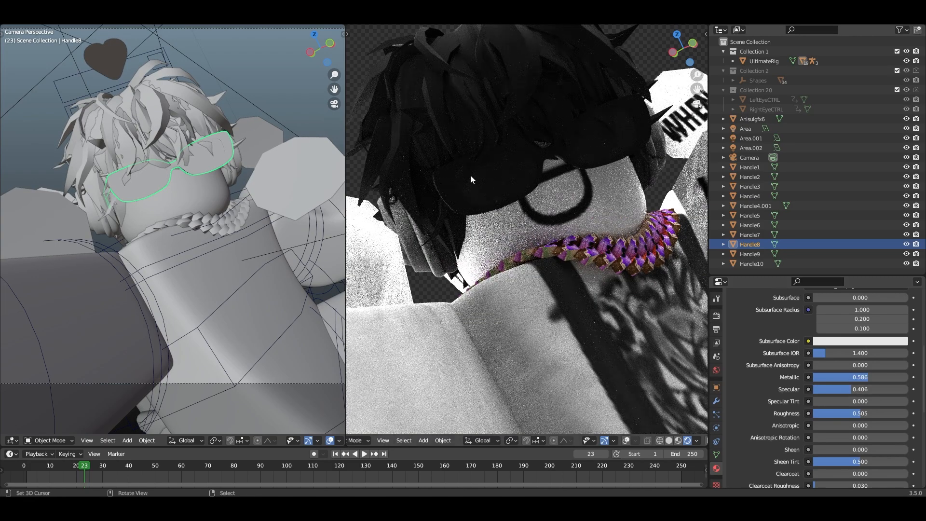
pyautogui.scroll(5, 501, 203)
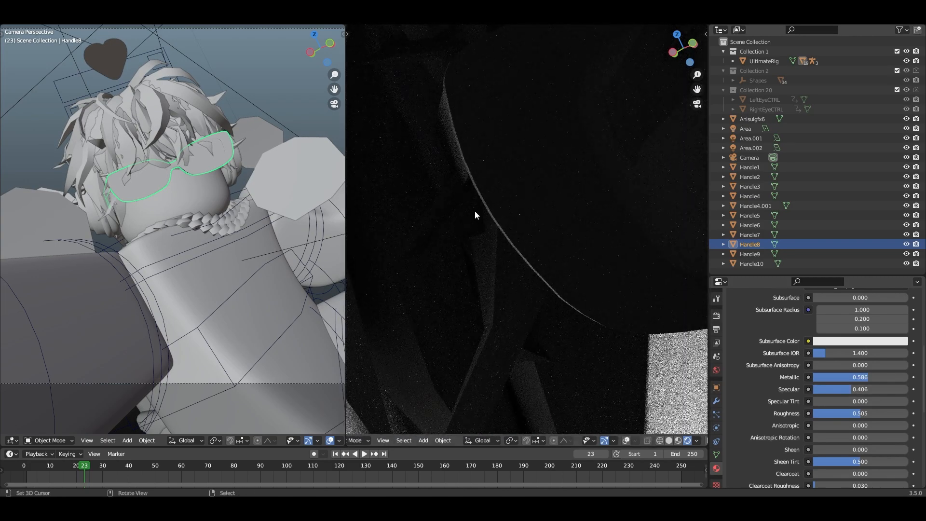
pyautogui.scroll(-5, 536, 239)
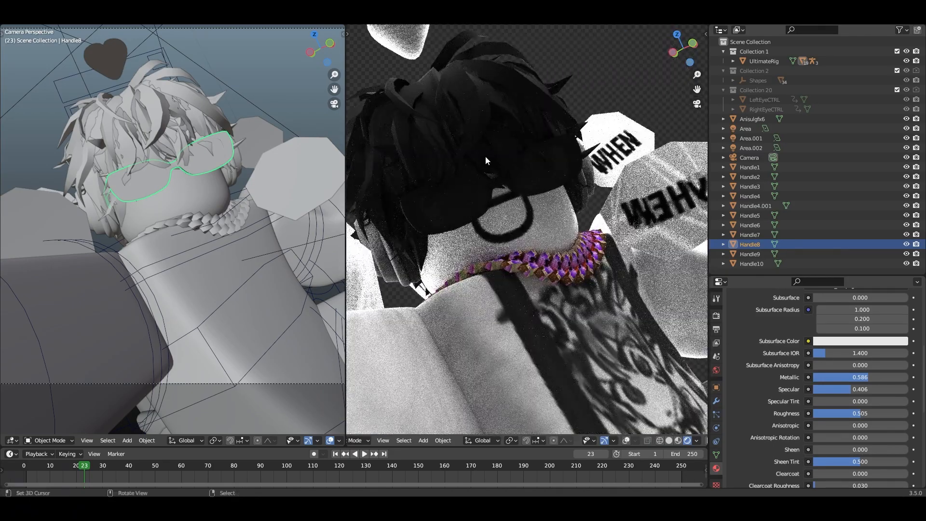
# Select the Handle6 object and make its material a single-user copy
pyautogui.scroll(-2, 486, 160)
pyautogui.click(750, 225)
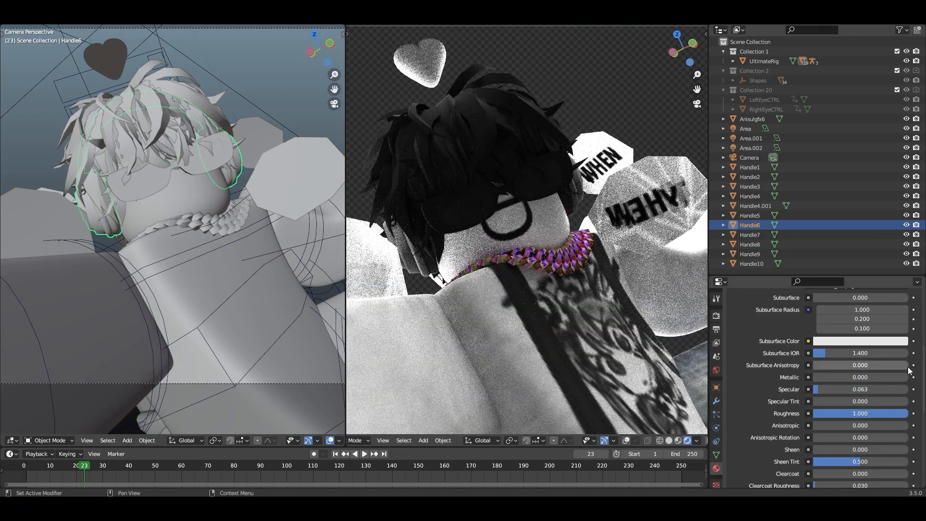
pyautogui.scroll(8, 907, 370)
pyautogui.click(888, 355)
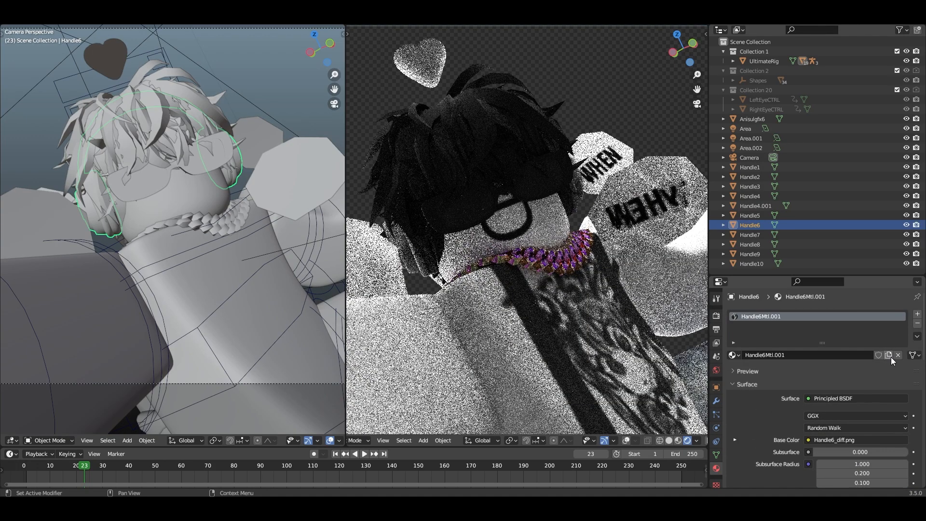
pyautogui.press('Tab')
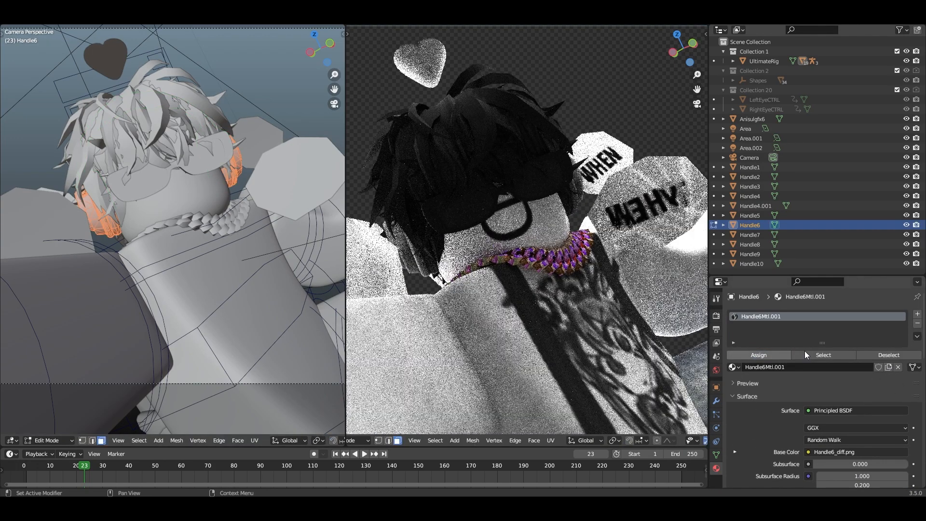
pyautogui.press('Tab')
# Set the Handle6 material's metallic to 0.530, specular to 0.209 and roughness to 0.682
pyautogui.scroll(-8, 835, 429)
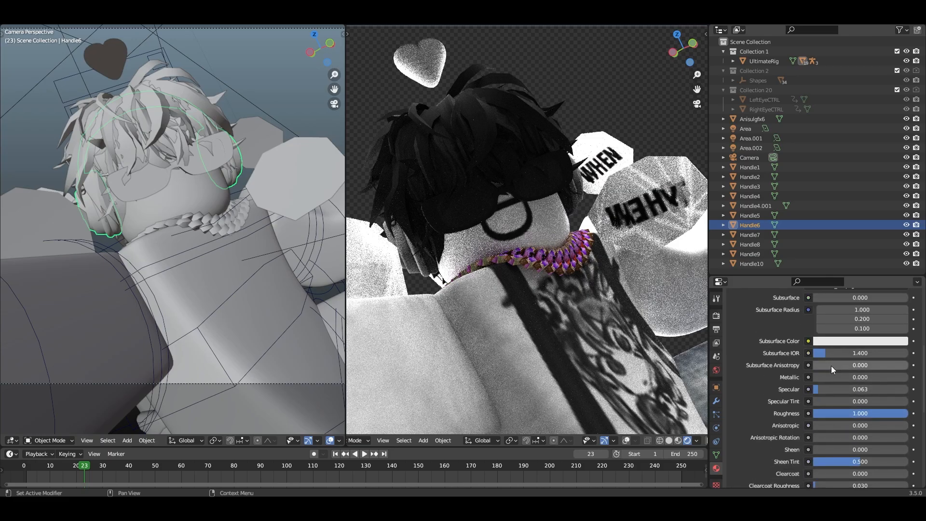
pyautogui.moveTo(828, 377); pyautogui.dragTo(864, 377)
pyautogui.moveTo(871, 413); pyautogui.dragTo(832, 389)
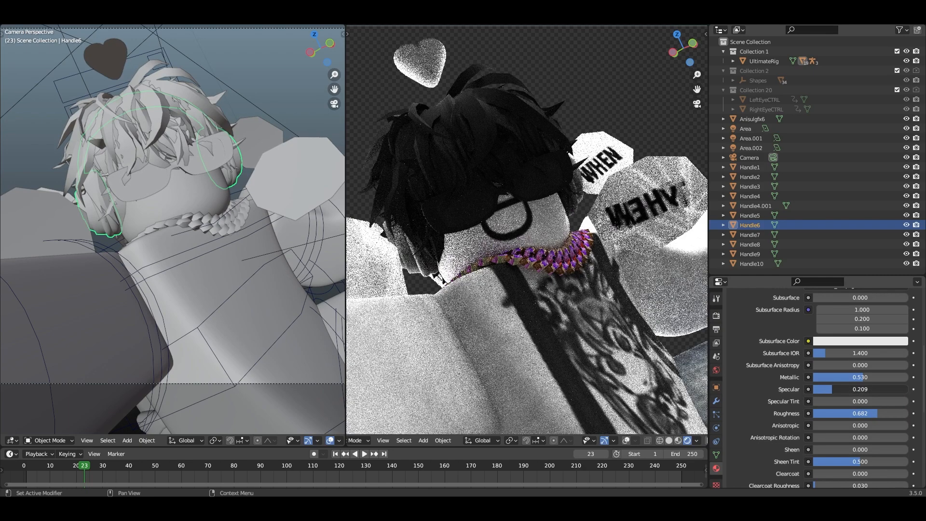
# Delete the necklace object Handle4 from around the character's neck
pyautogui.scroll(-5, 832, 390)
pyautogui.click(556, 266)
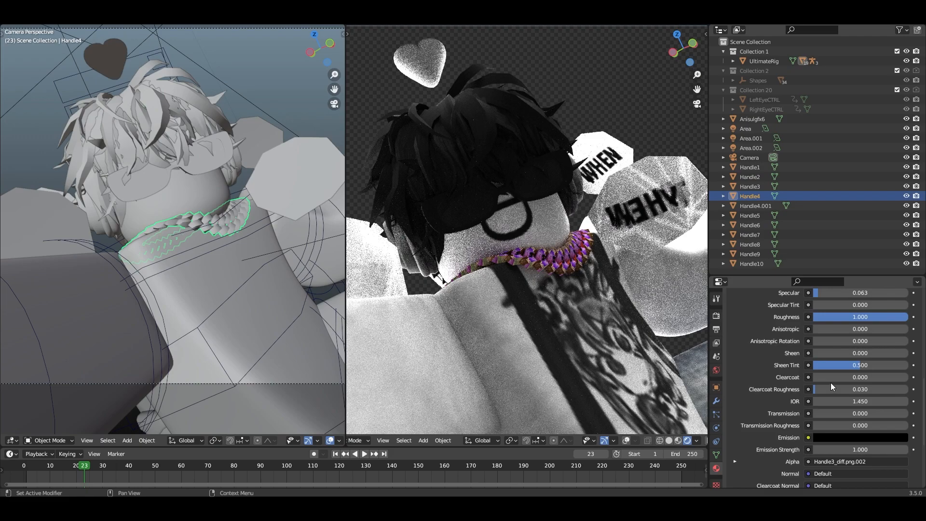
pyautogui.press('x')
pyautogui.click(204, 273)
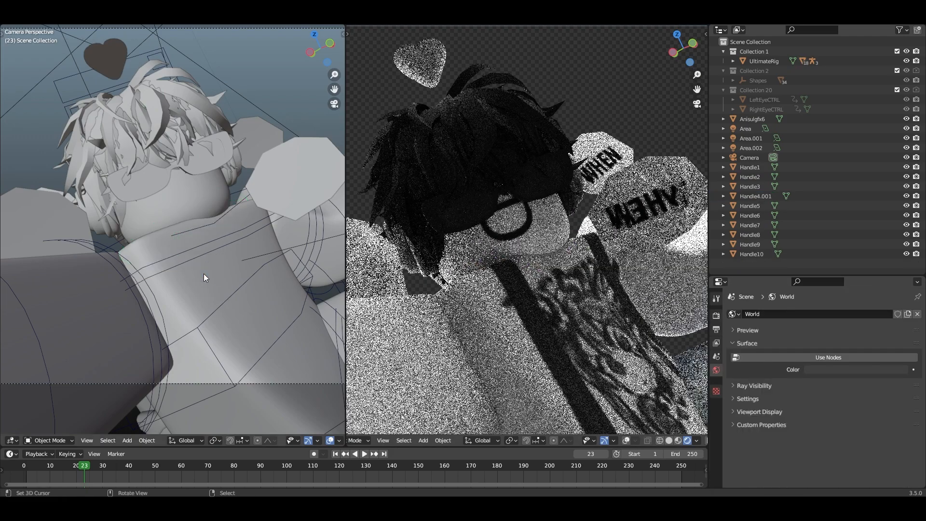
# Examine the unposed character rig at frame 0 and the camera and lights around it from several angles
pyautogui.scroll(-1, 204, 273)
pyautogui.scroll(-2, 531, 278)
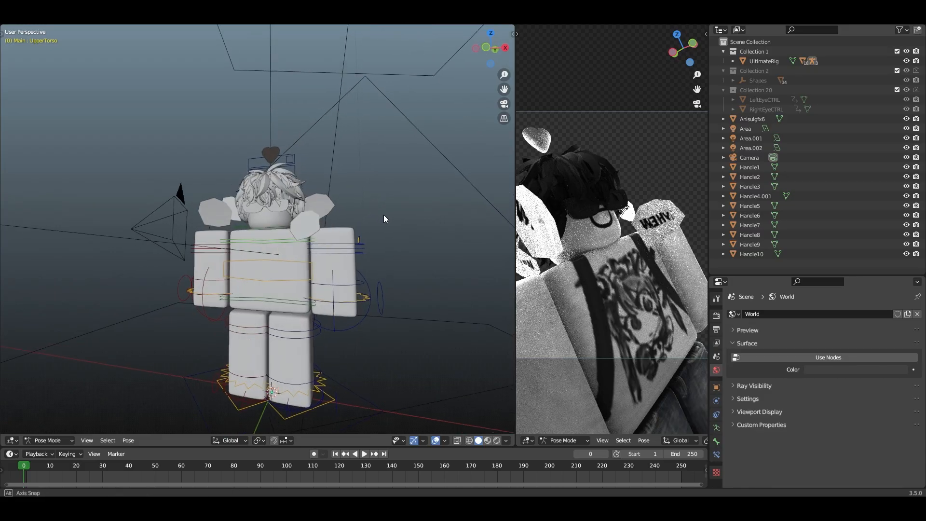
pyautogui.moveTo(382, 217); pyautogui.dragTo(191, 184, button='middle')
pyautogui.moveTo(271, 279); pyautogui.dragTo(128, 259, button='middle')
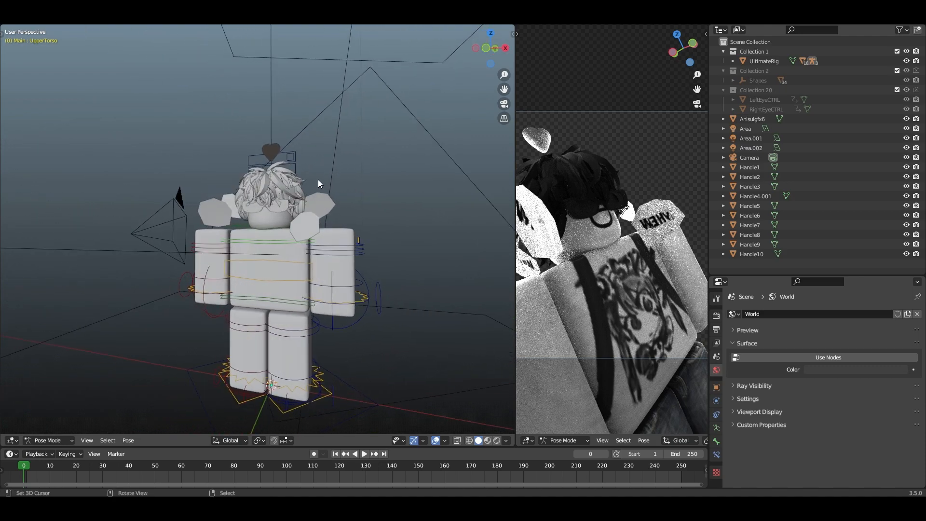
pyautogui.scroll(10, 201, 200)
pyautogui.moveTo(187, 192); pyautogui.dragTo(288, 219, button='middle')
pyautogui.scroll(-6, 382, 224)
pyautogui.moveTo(342, 208); pyautogui.dragTo(333, 189, button='middle')
# Switch from Pose Mode to Object Mode and select the character's hair piece Handle5
pyautogui.hotkey('ctrl', 'Tab')
pyautogui.click(273, 162)
pyautogui.press('g')
pyautogui.rightClick(280, 159)
pyautogui.scroll(3, 297, 187)
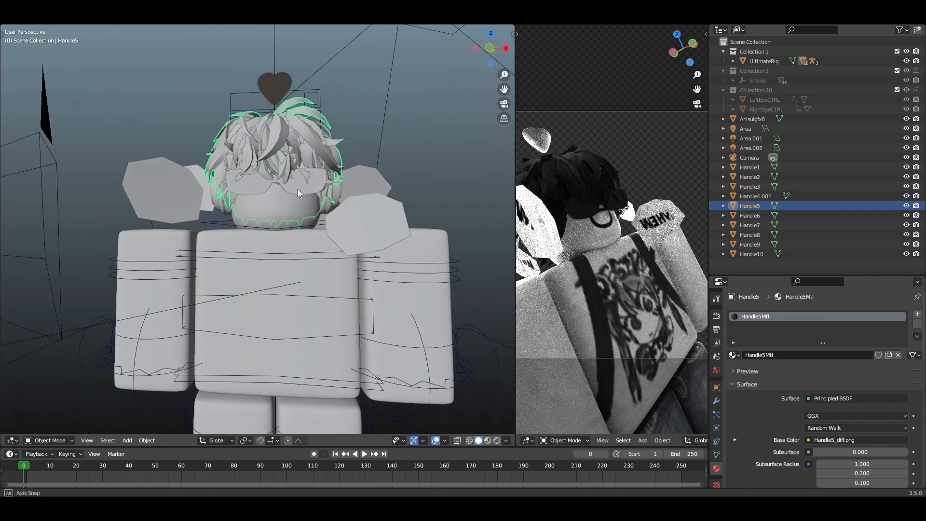
pyautogui.moveTo(227, 197); pyautogui.dragTo(192, 213, button='middle')
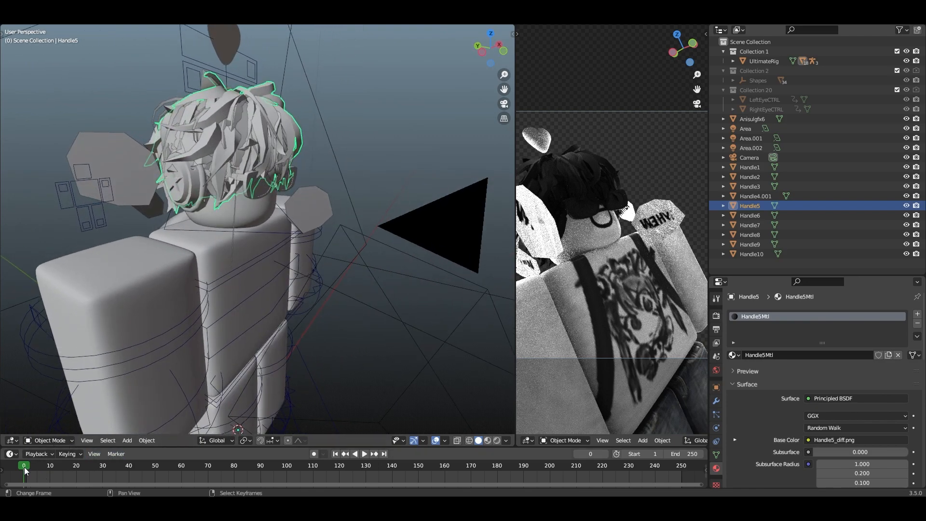
# Compare the character at frame 0 with its pose at frame 1 and leave the timeline on frame 1
pyautogui.scroll(6, 22, 471)
pyautogui.moveTo(22, 471); pyautogui.dragTo(407, 477, button='middle')
pyautogui.scroll(8, 208, 482)
pyautogui.moveTo(116, 470); pyautogui.dragTo(303, 472, button='middle')
pyautogui.scroll(20, 289, 474)
pyautogui.moveTo(120, 468); pyautogui.dragTo(274, 479, button='middle')
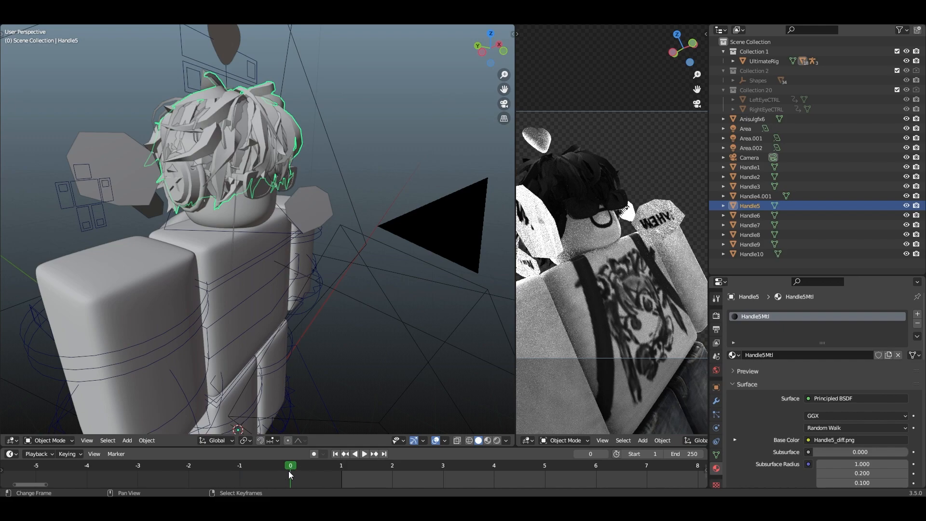
pyautogui.click(340, 467)
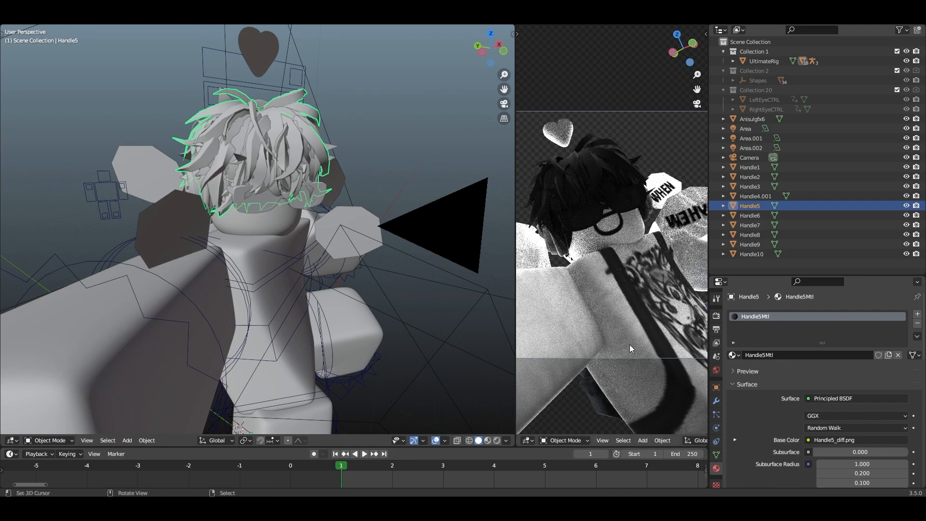
pyautogui.scroll(-4, 592, 369)
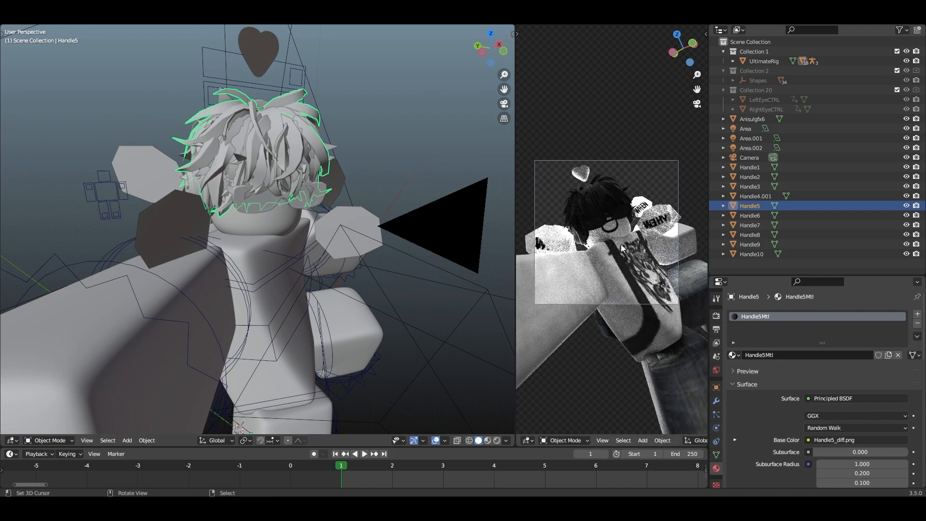
pyautogui.click(296, 468)
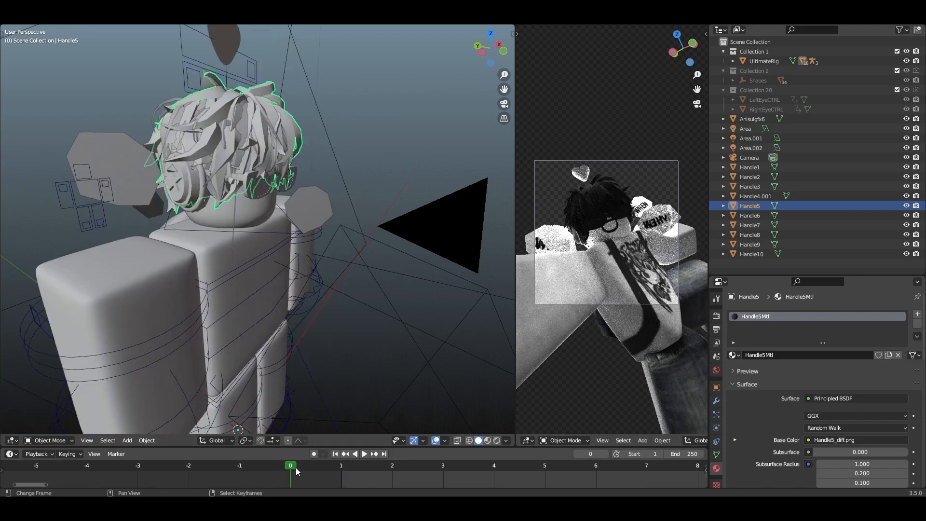
pyautogui.press('Right')
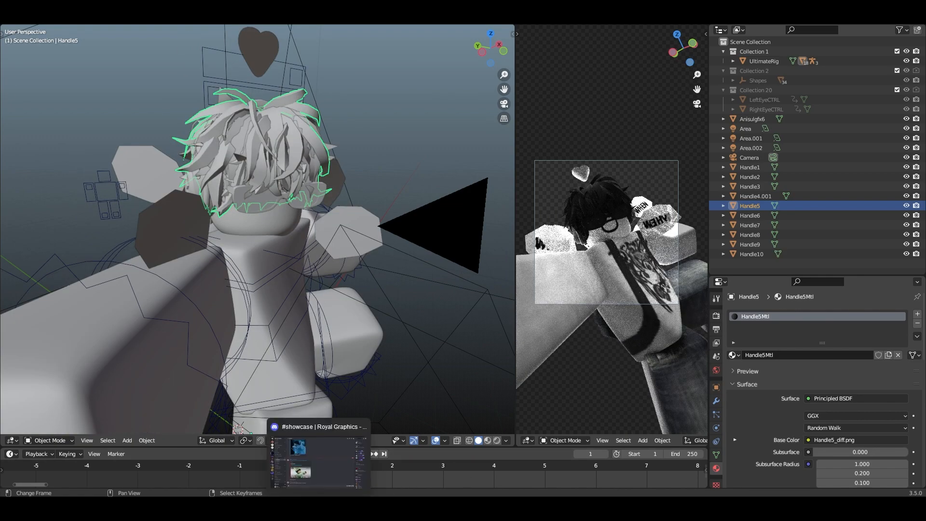
# Set the scene's frame range to start at 0 and end at 1
pyautogui.moveTo(647, 453); pyautogui.dragTo(641, 453)
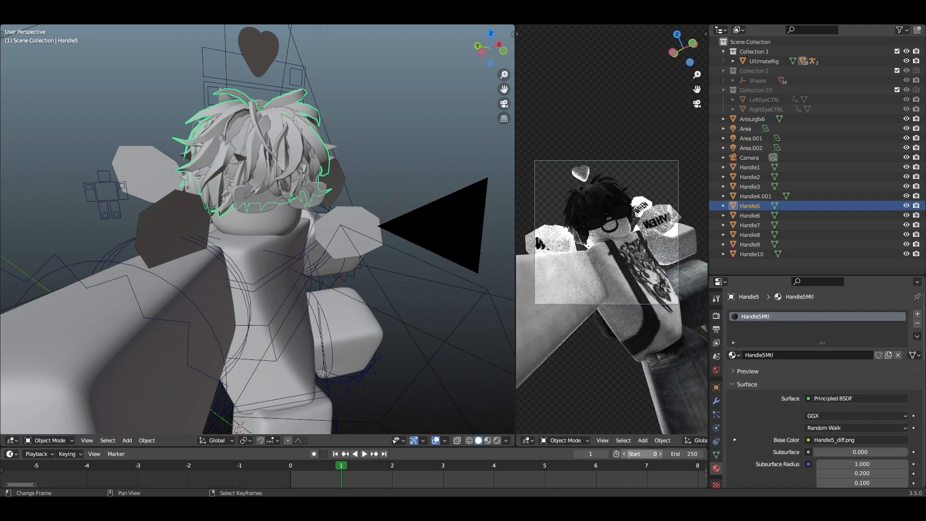
pyautogui.click(694, 453)
pyautogui.write('1')
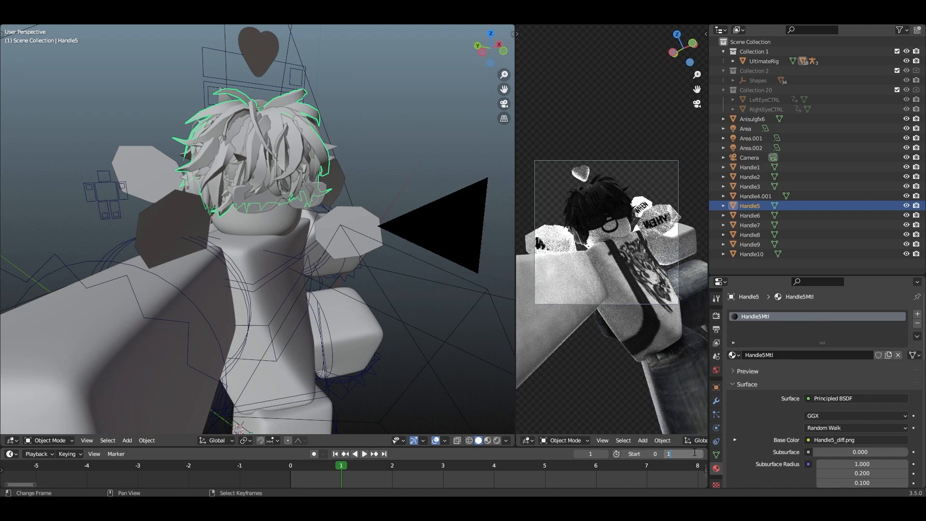